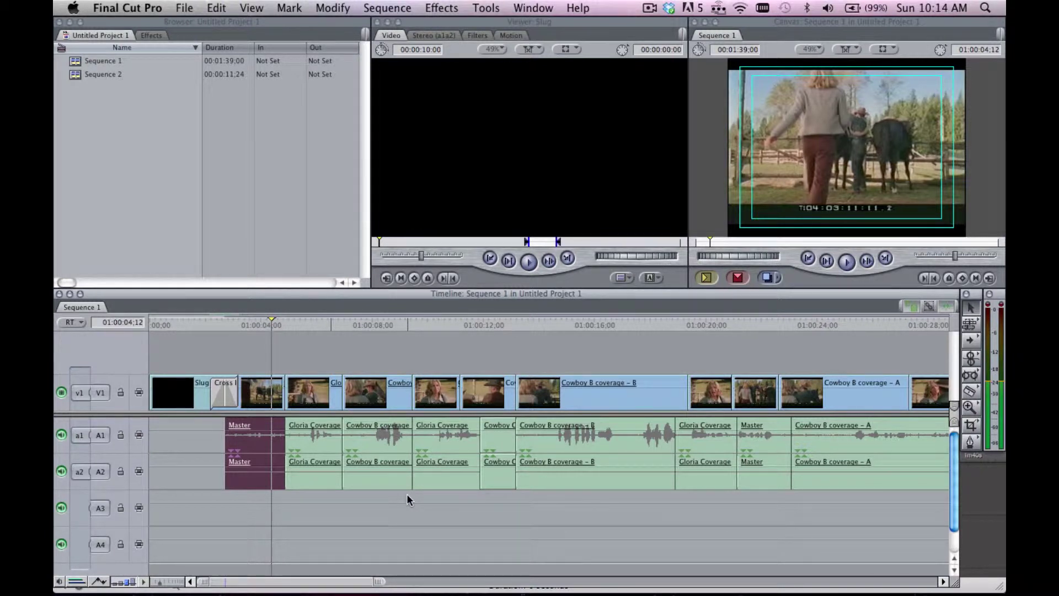
# - Select all clips, show audio waveforms, and unlink the dialogue's stereo pairs via Modify > Stereo Pair
pyautogui.press('super+a')
pyautogui.press('alt+super+w')
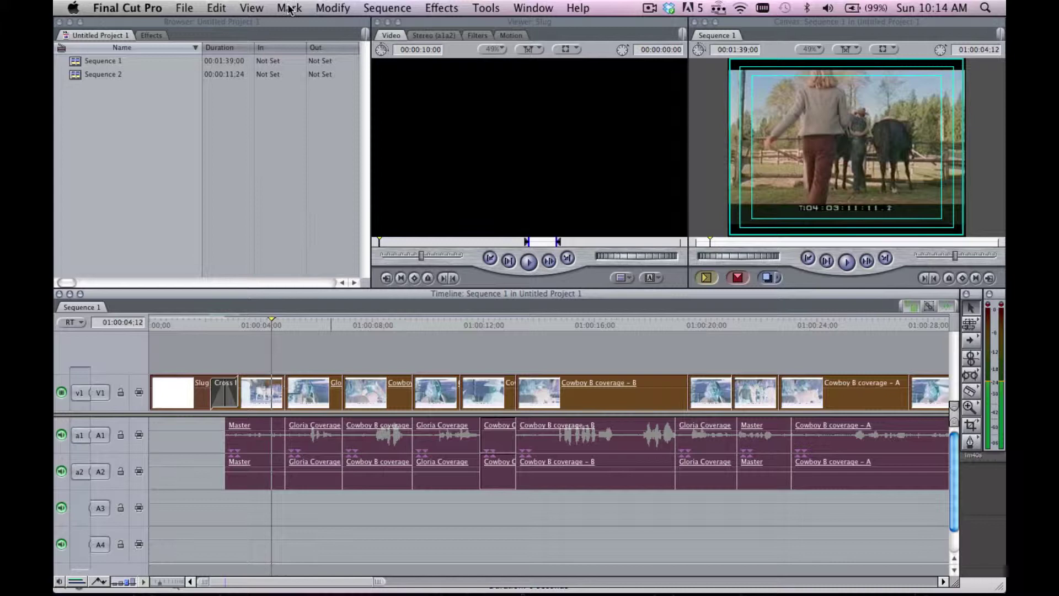
pyautogui.click(341, 8)
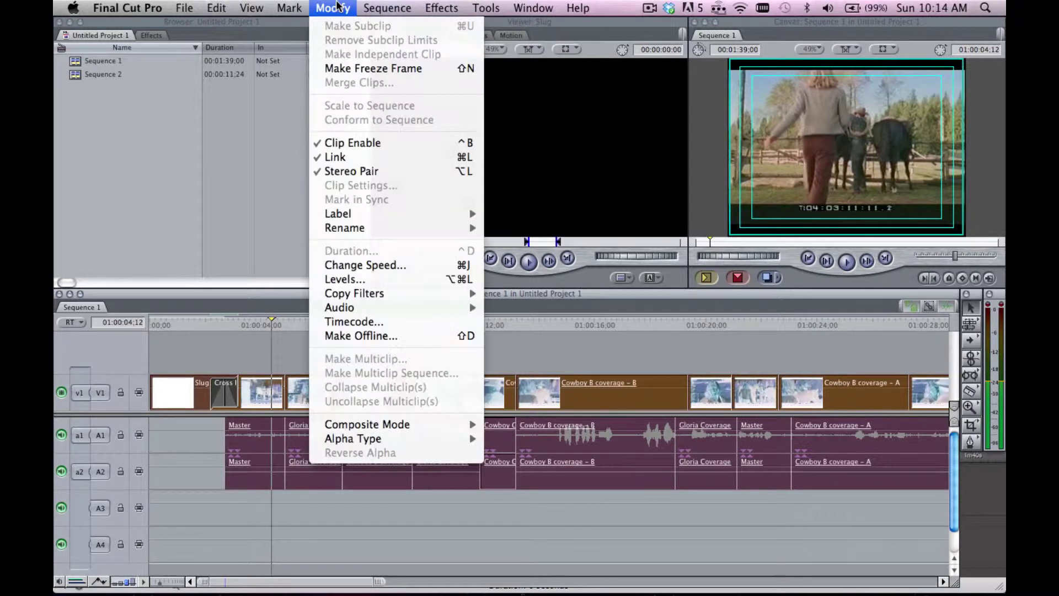
pyautogui.click(345, 169)
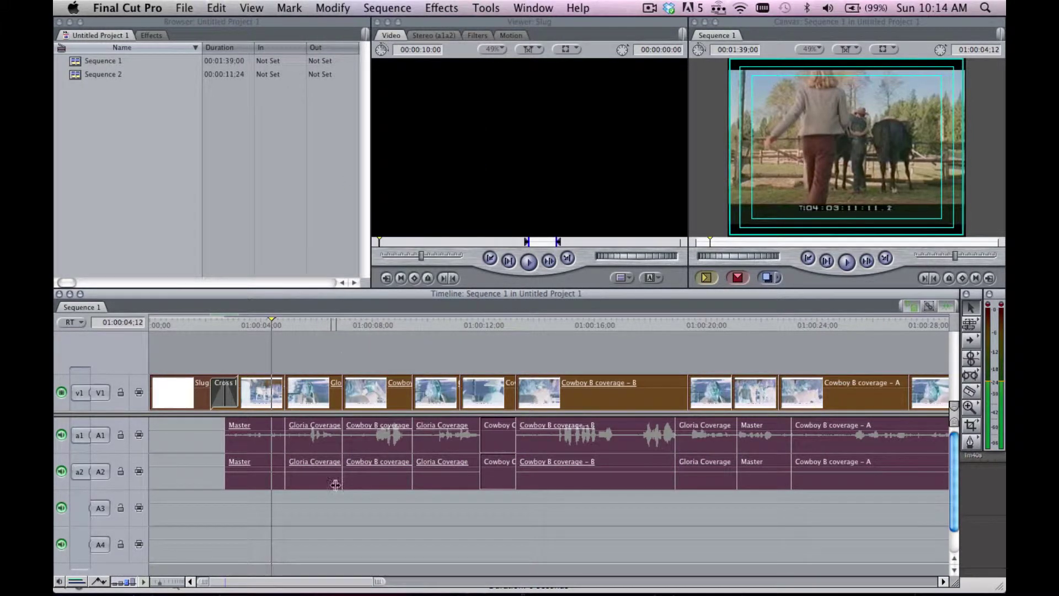
# - Marquee-select every clip on A2 and delete them, leaving dialogue only on A1
pyautogui.click(327, 512)
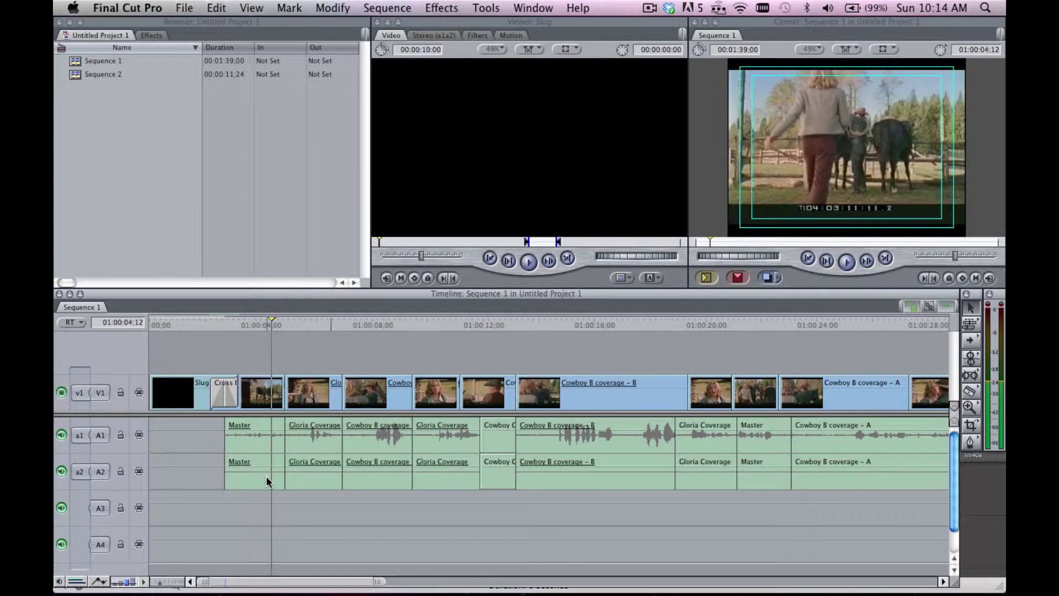
pyautogui.click(266, 475)
pyautogui.click(205, 486)
pyautogui.moveTo(197, 467); pyautogui.dragTo(984, 513)
pyautogui.press('Delete')
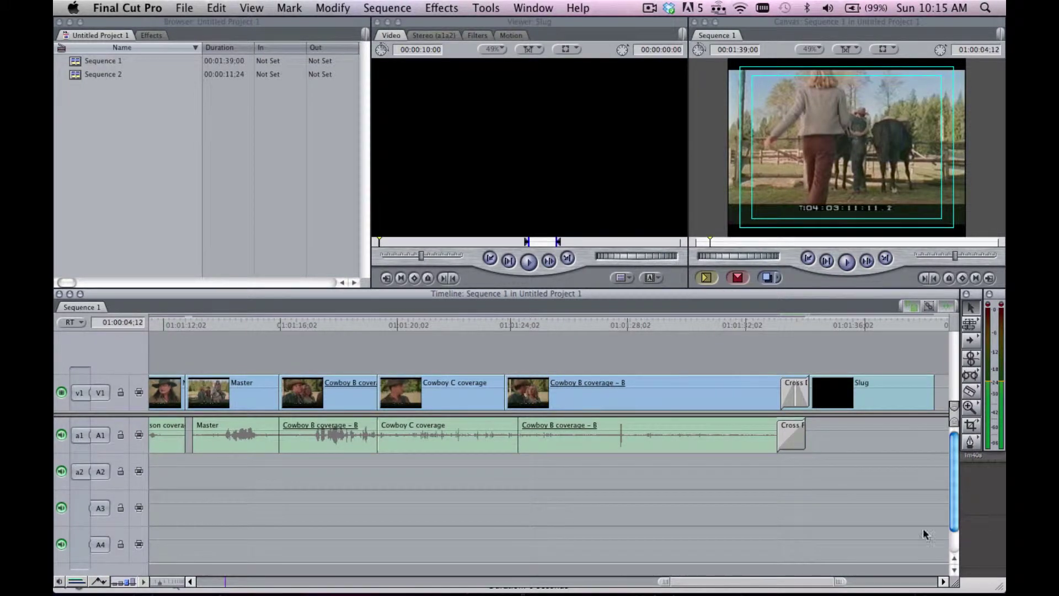
pyautogui.hscroll(-15, 667, 544)
pyautogui.hscroll(3, 669, 538)
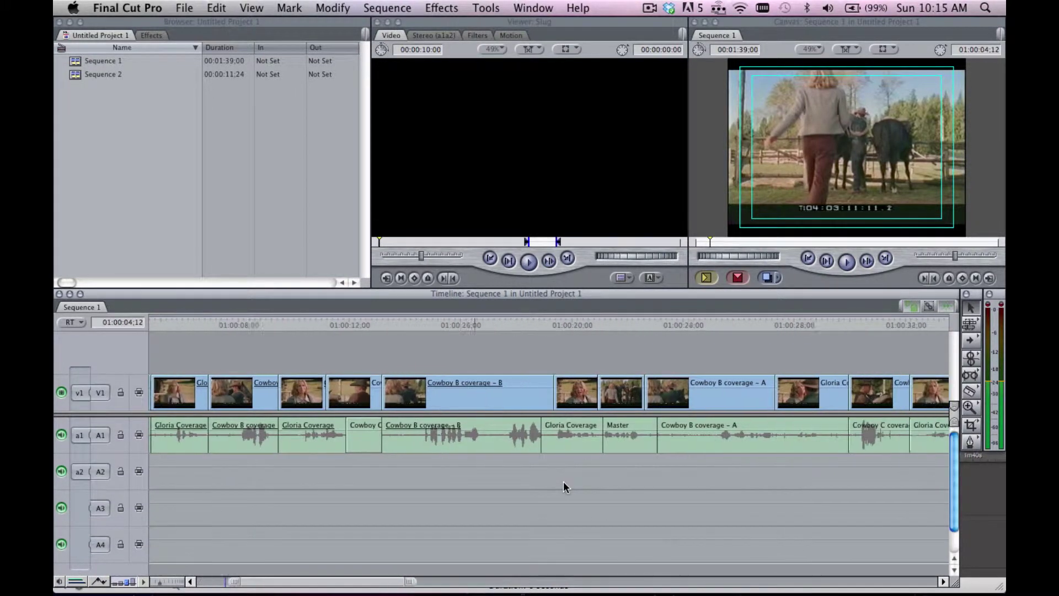
pyautogui.hscroll(-2, 385, 453)
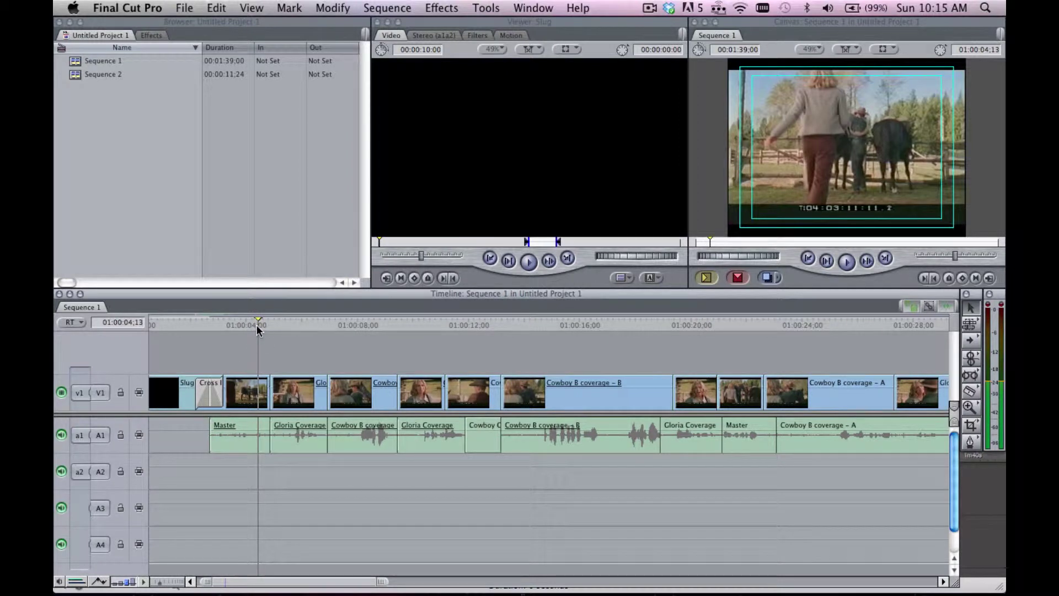
# - Drag both Gloria Coverage clips and the Cowboy B coverage - B clip from A1 onto A2, then play back
pyautogui.press('space')
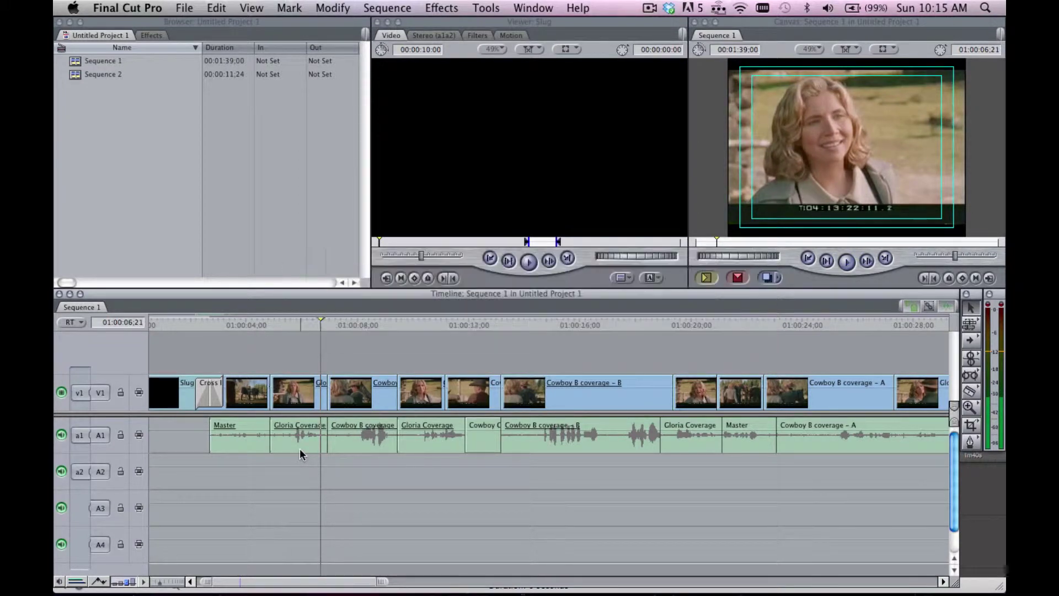
pyautogui.moveTo(300, 449); pyautogui.dragTo(301, 484)
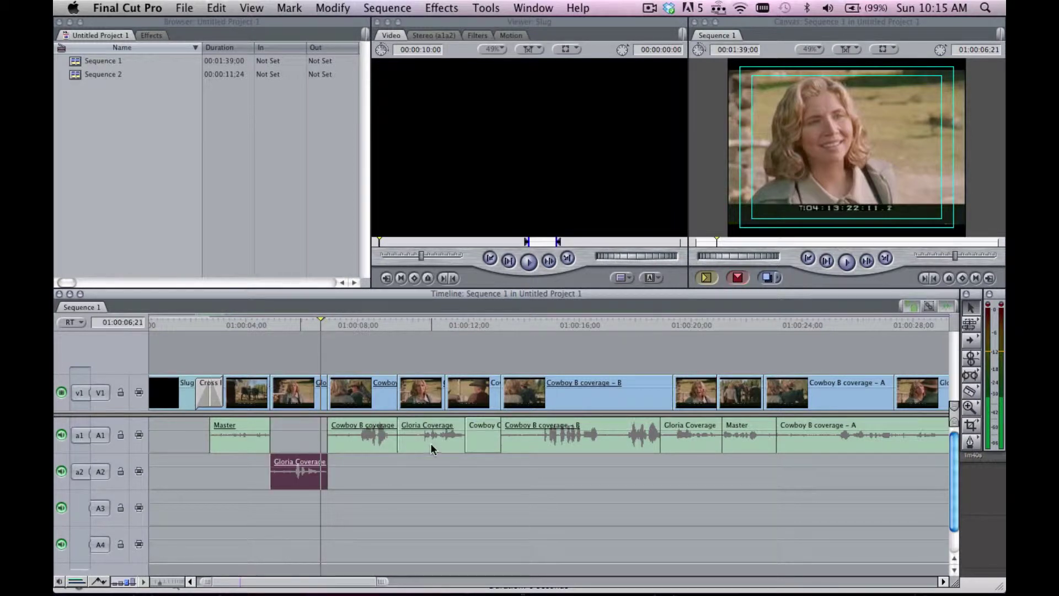
pyautogui.moveTo(431, 445); pyautogui.dragTo(432, 470)
pyautogui.click(581, 449)
pyautogui.moveTo(581, 449); pyautogui.dragTo(580, 462)
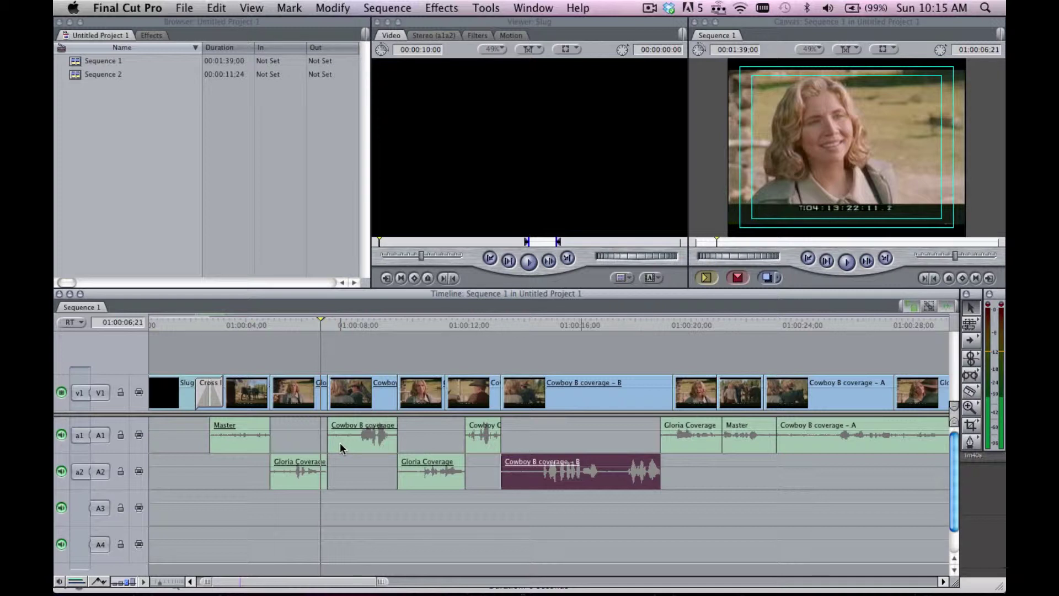
pyautogui.press('space')
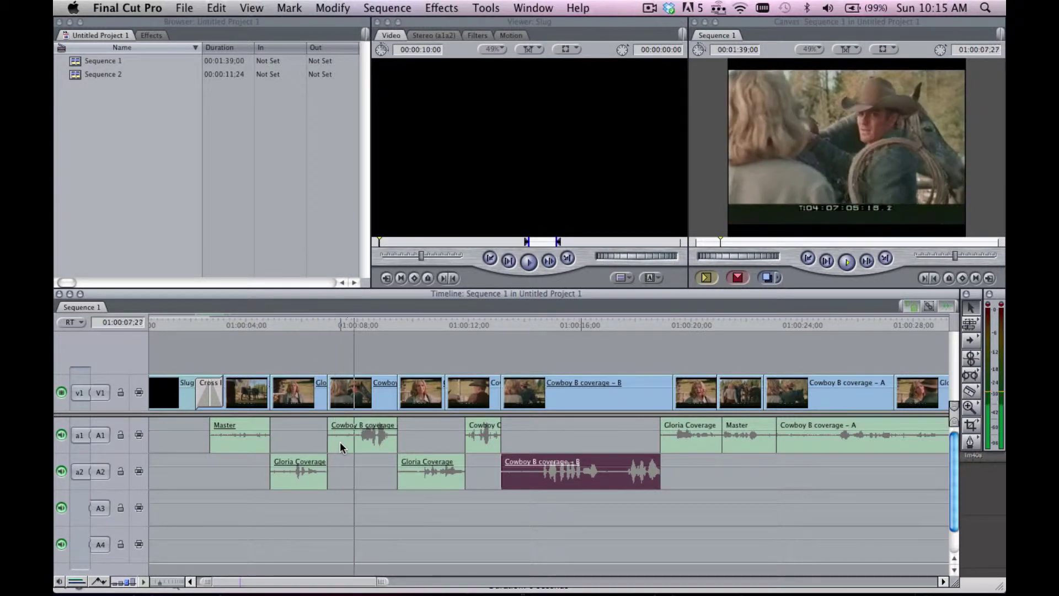
pyautogui.press('space')
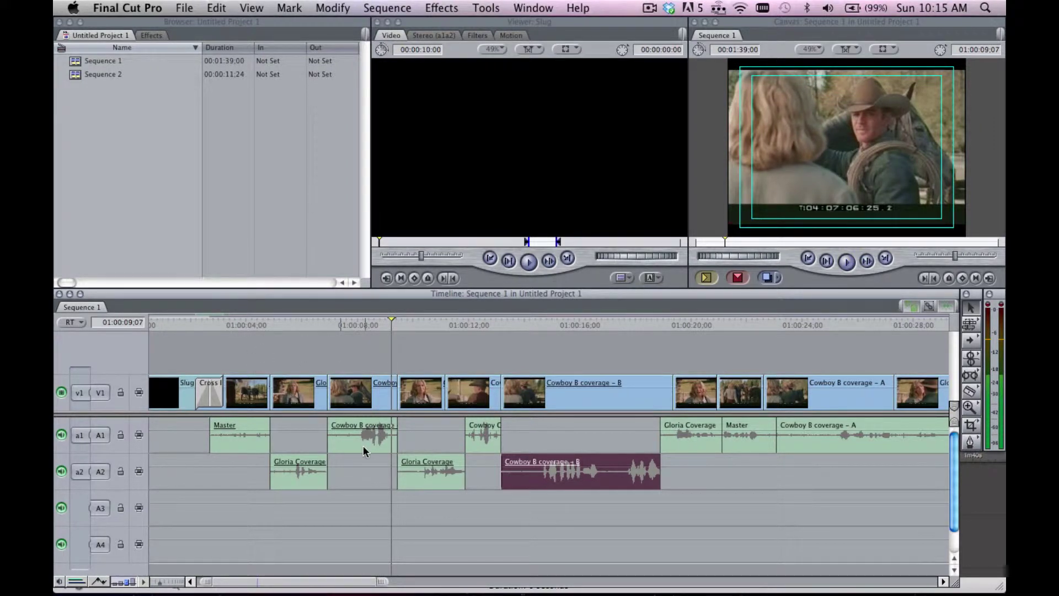
# - Move the Cowboy B coverage audio down to A3 and scrub through the cuts from 01:00:03:20 to 01:00:12:18
pyautogui.moveTo(363, 446); pyautogui.dragTo(364, 504)
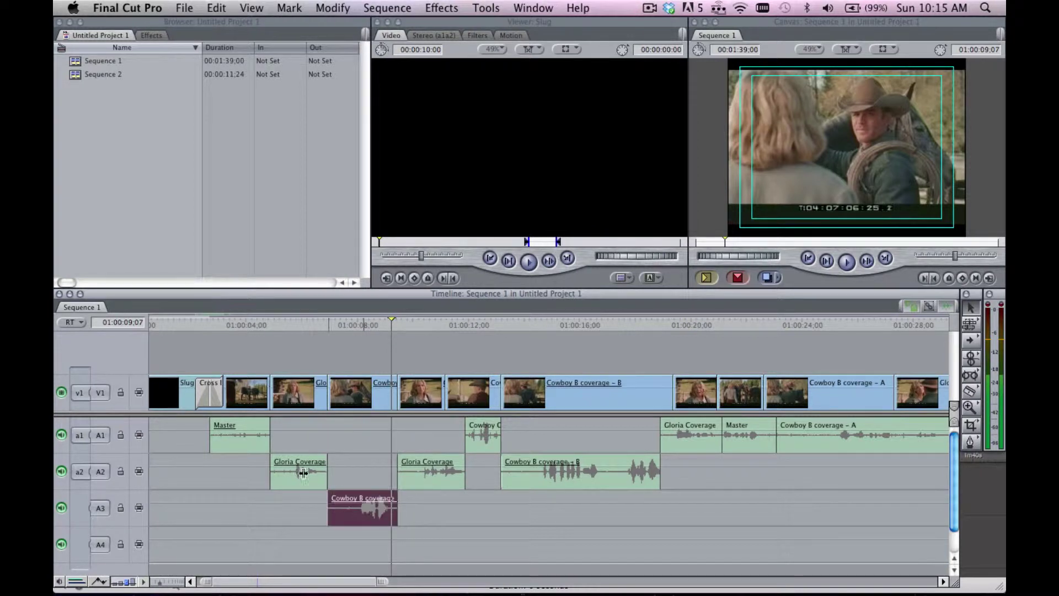
pyautogui.click(236, 320)
pyautogui.click(303, 321)
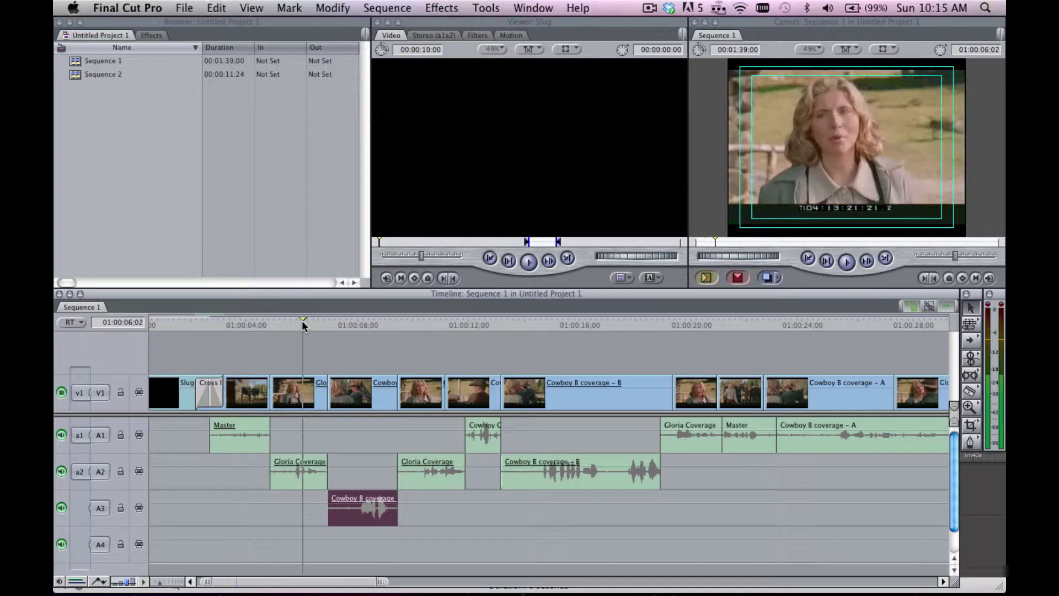
pyautogui.click(371, 326)
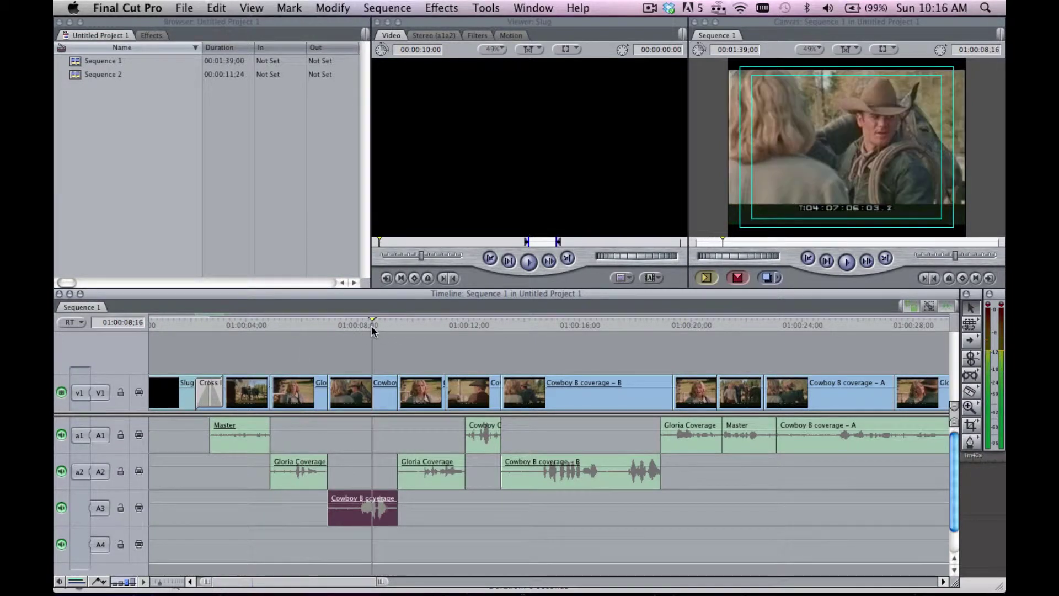
pyautogui.click(420, 330)
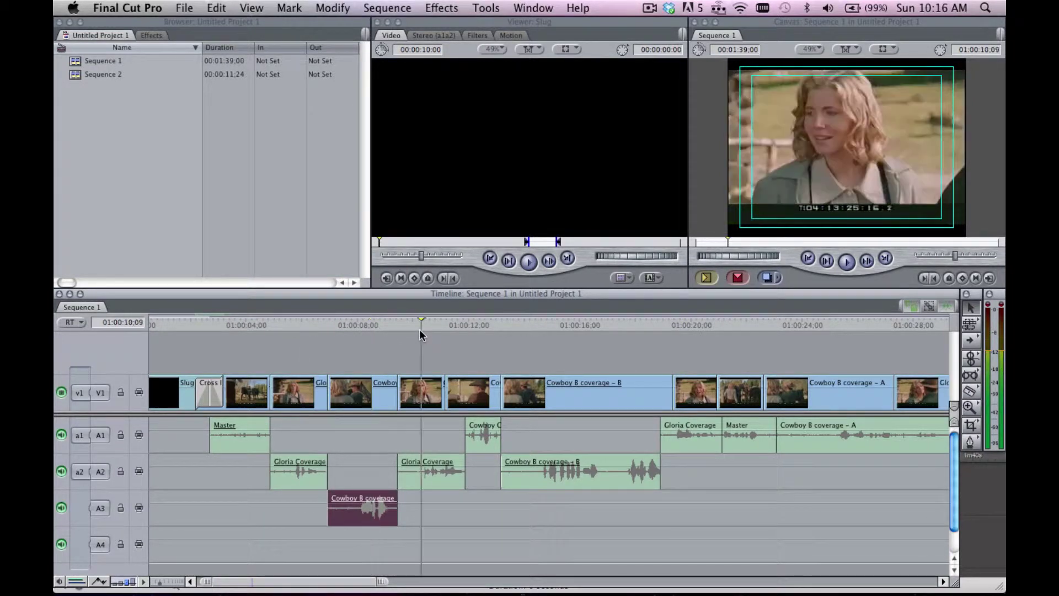
pyautogui.click(484, 320)
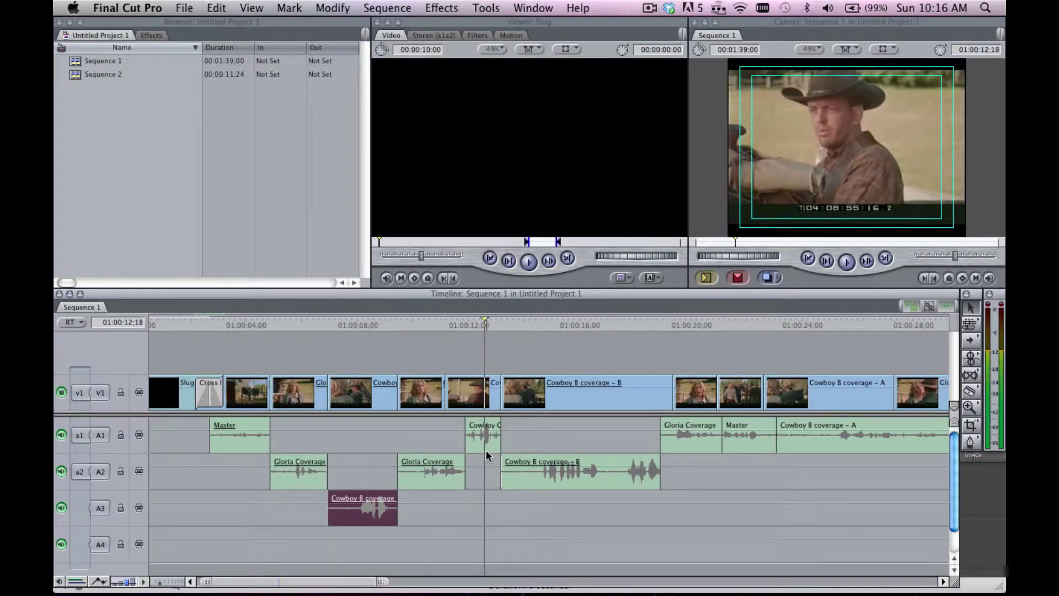
# - Move the Cowboy C audio clip down to A4, checking the cut near 01:00:14:23
pyautogui.moveTo(485, 449); pyautogui.dragTo(487, 505)
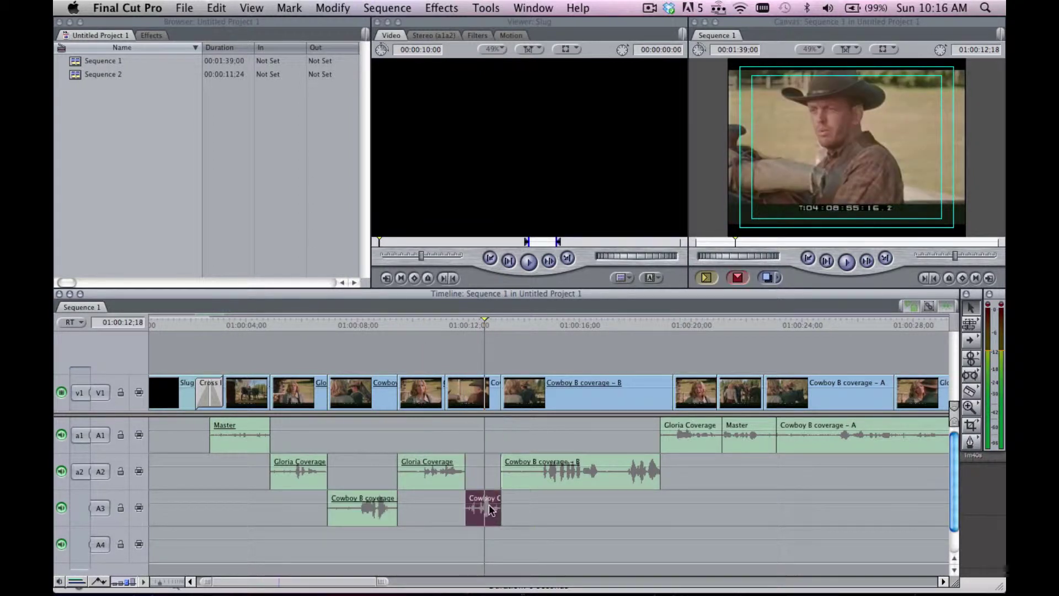
pyautogui.click(522, 320)
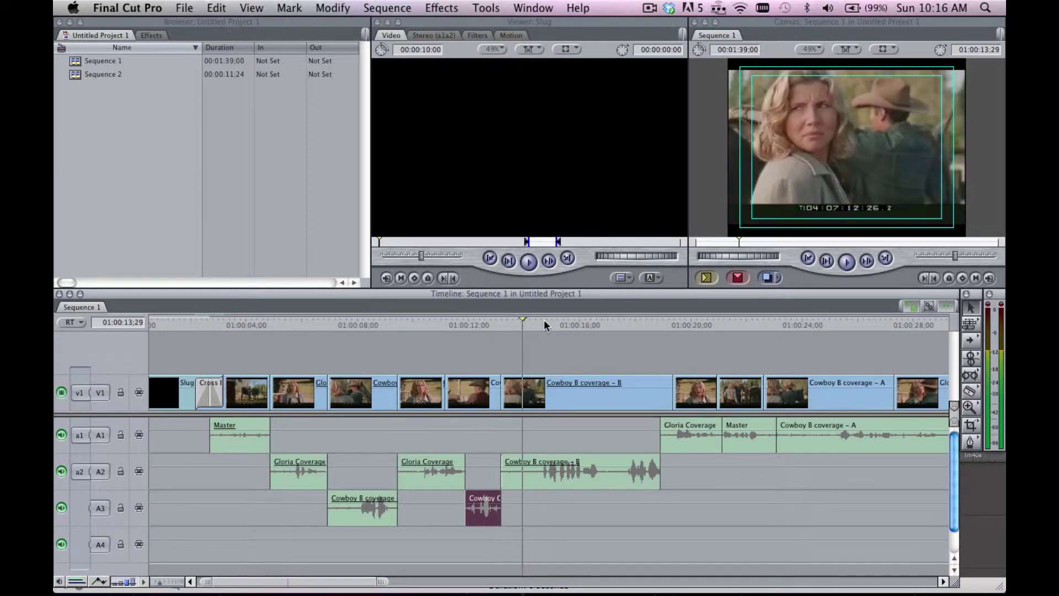
pyautogui.click(545, 320)
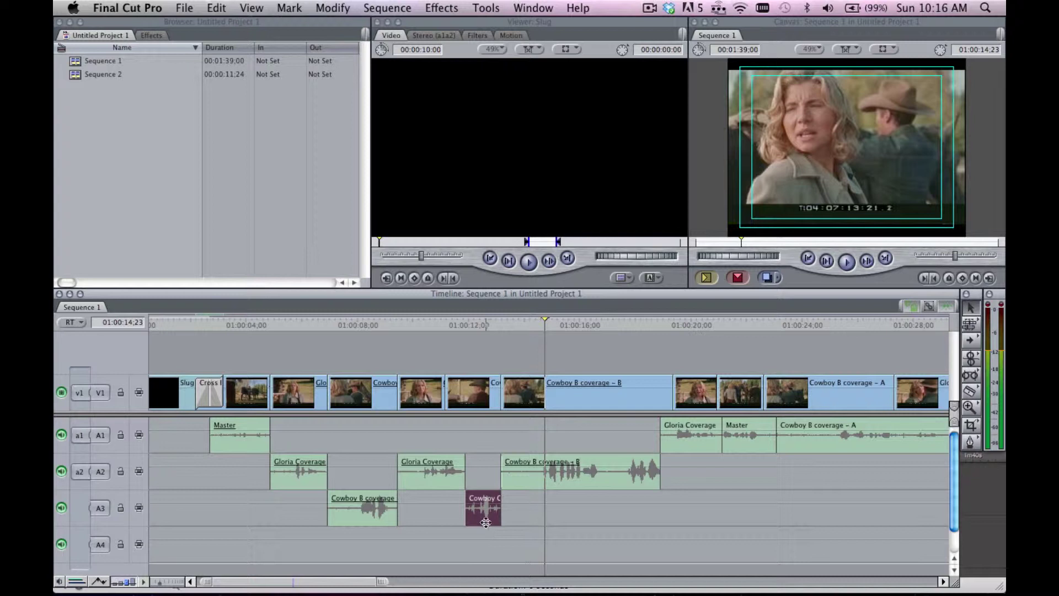
pyautogui.moveTo(484, 518); pyautogui.dragTo(491, 535)
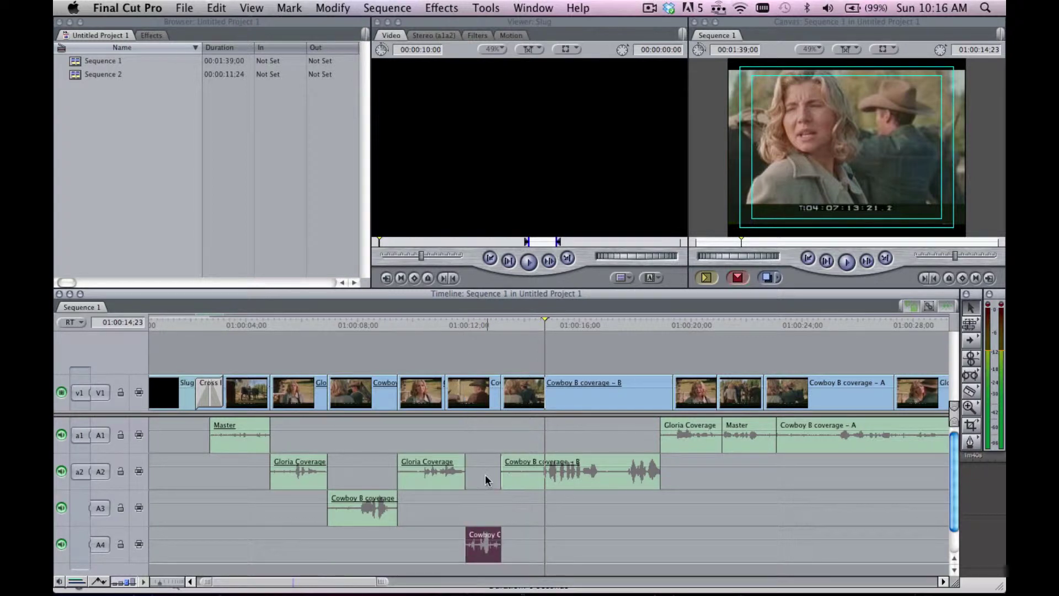
pyautogui.click(483, 431)
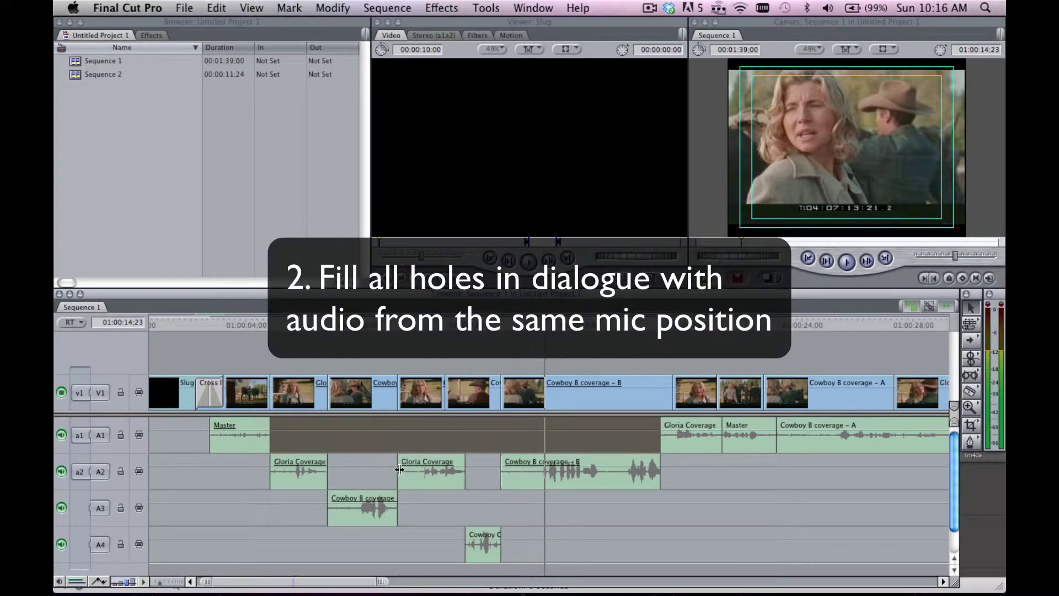
pyautogui.moveTo(399, 470); pyautogui.dragTo(404, 470)
pyautogui.click(412, 326)
pyautogui.press('super+equal')
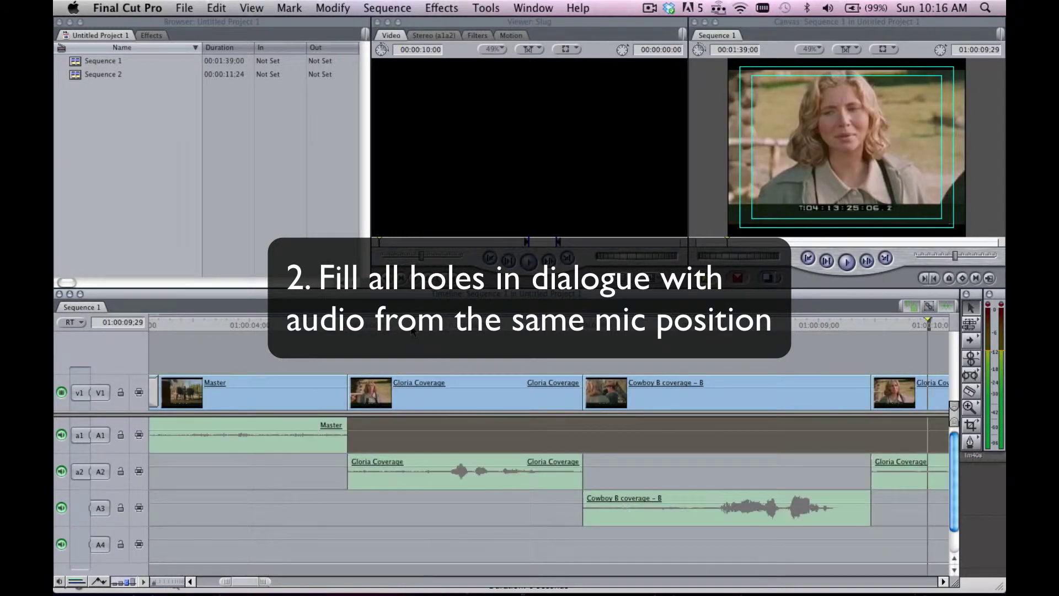
pyautogui.click(685, 325)
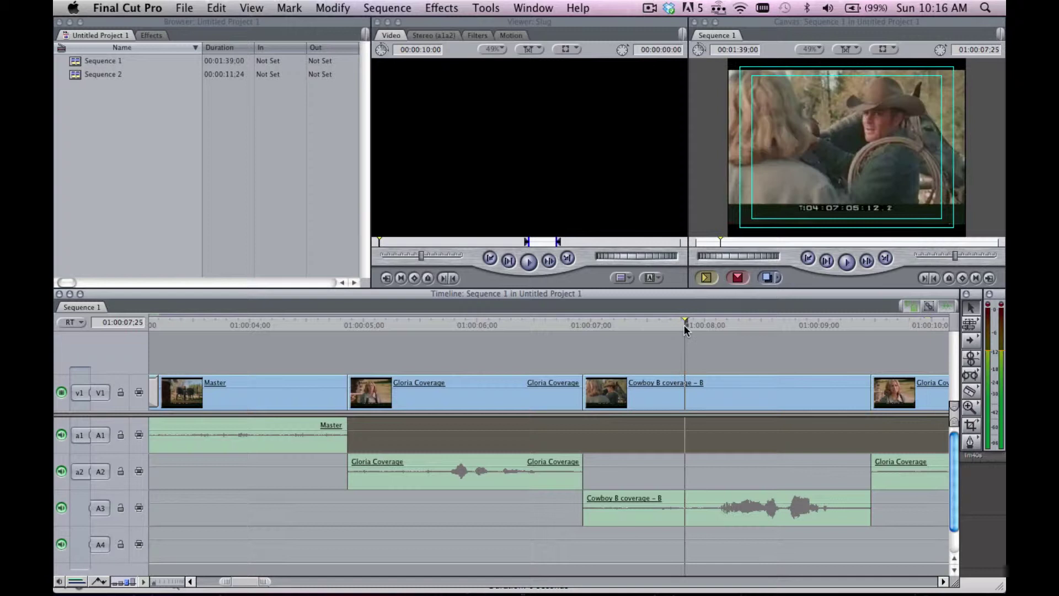
pyautogui.press('b')
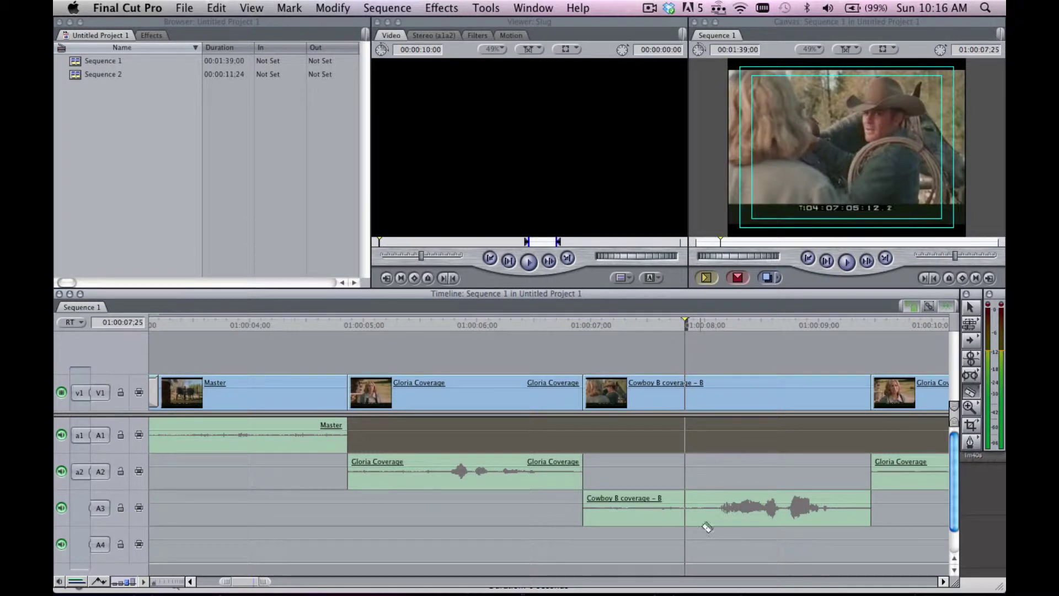
pyautogui.click(685, 508)
pyautogui.click(662, 509)
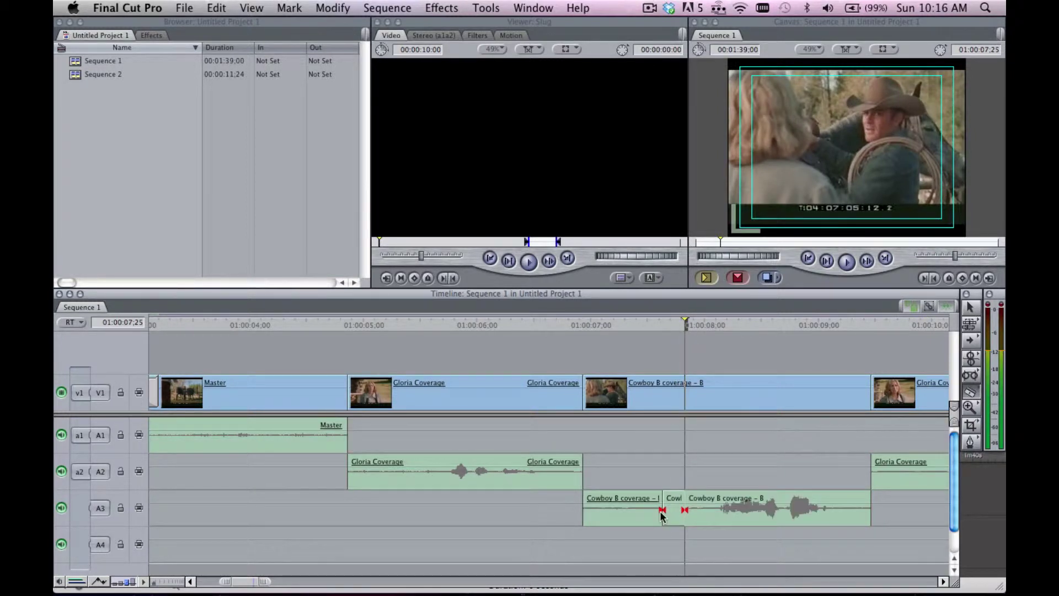
pyautogui.press('a')
pyautogui.click(680, 518)
pyautogui.press('Delete')
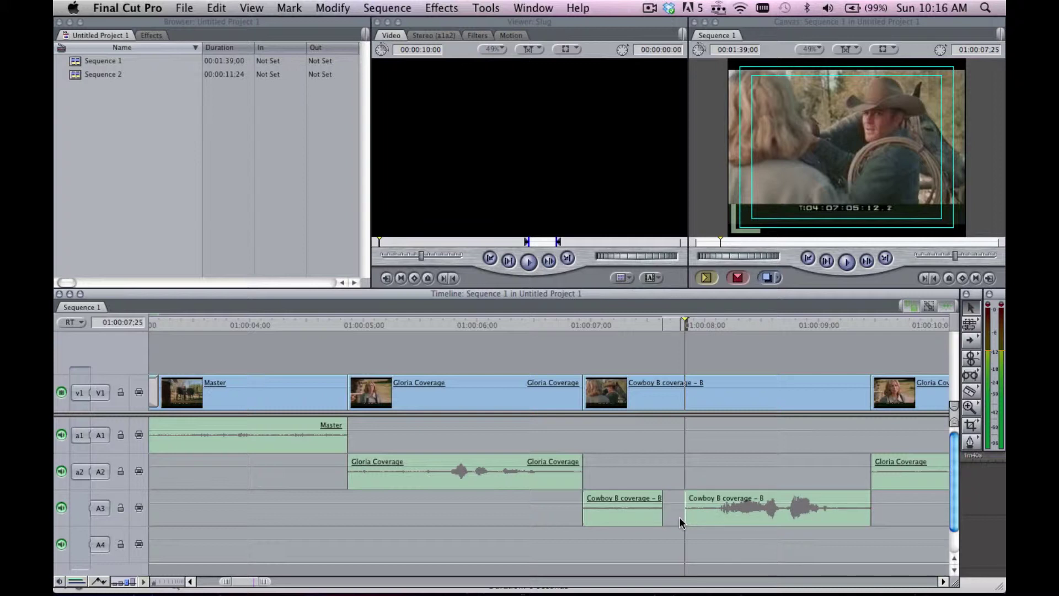
pyautogui.press('super+minus')
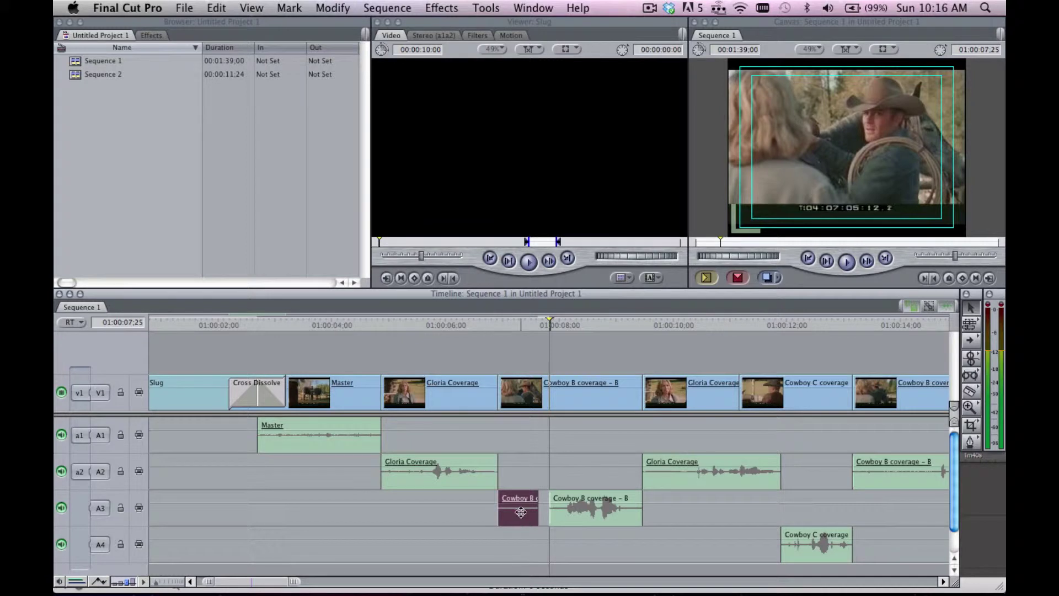
pyautogui.write('+16')
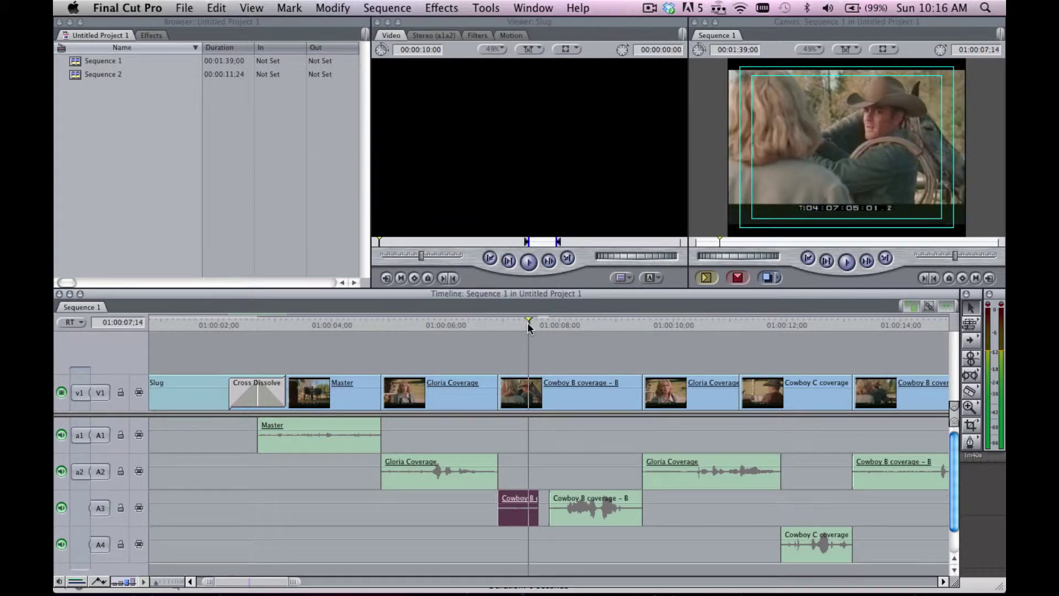
pyautogui.press('Return')
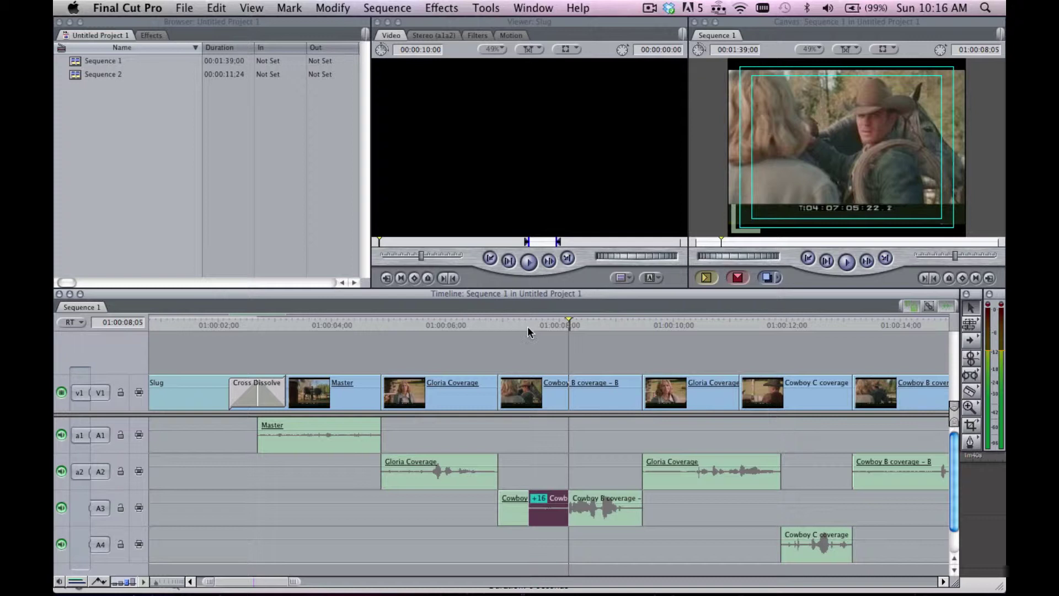
pyautogui.press('super+z')
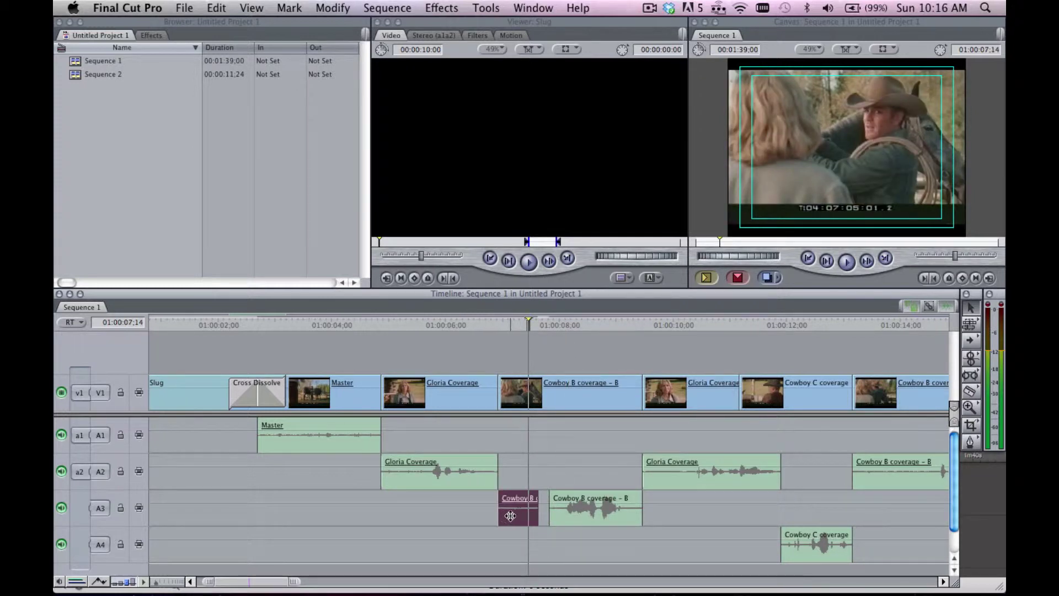
pyautogui.click(535, 430)
pyautogui.hscroll(-2, 528, 437)
pyautogui.hscroll(5, 528, 437)
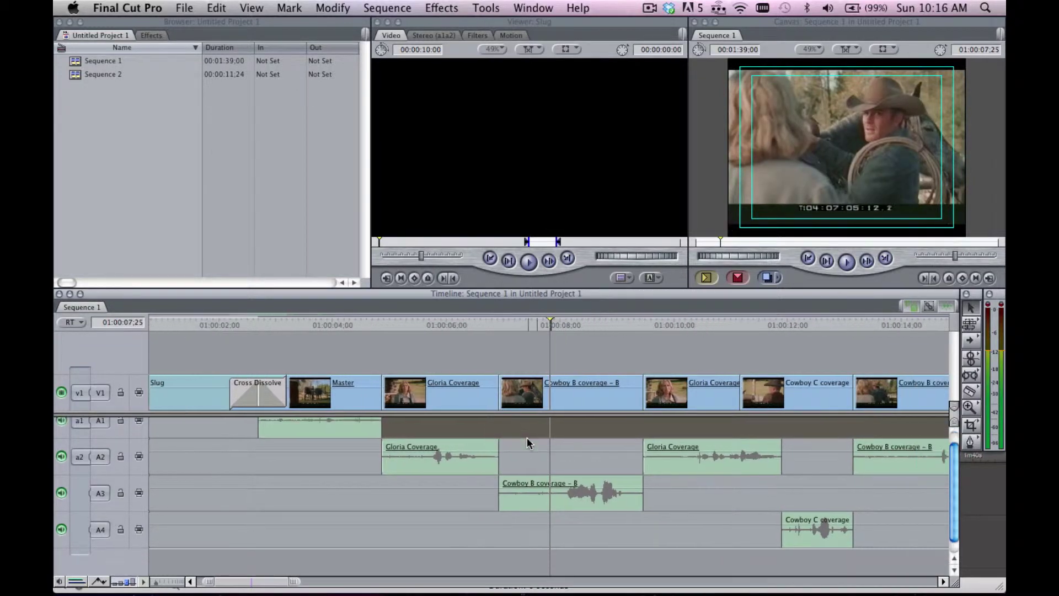
# - Roll the Master clip's out-point on A1 two frames later
pyautogui.press('super+shift+a')
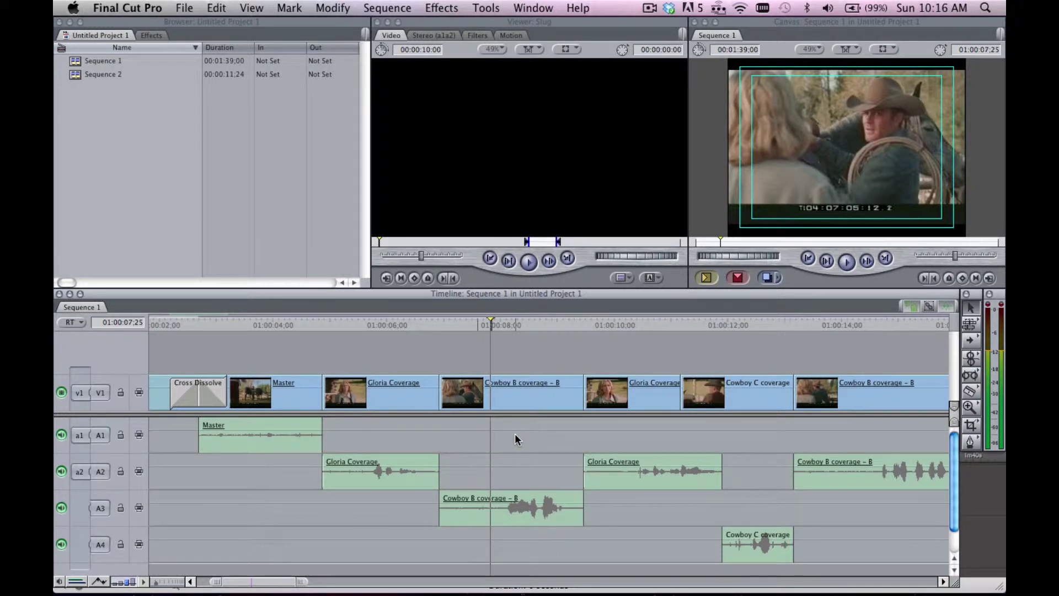
pyautogui.hscroll(2, 515, 433)
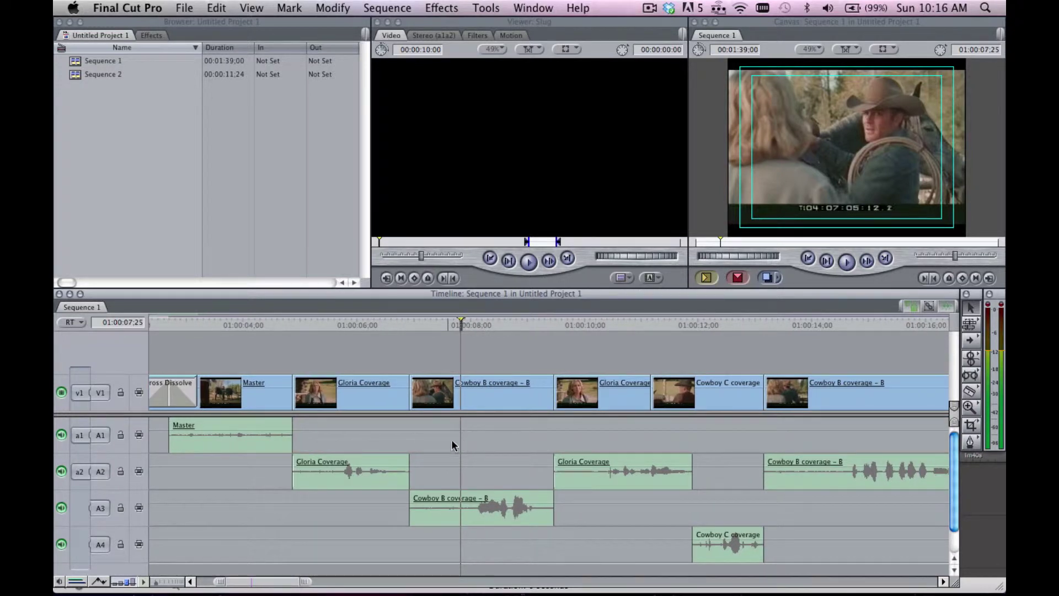
pyautogui.click(292, 442)
pyautogui.write('2')
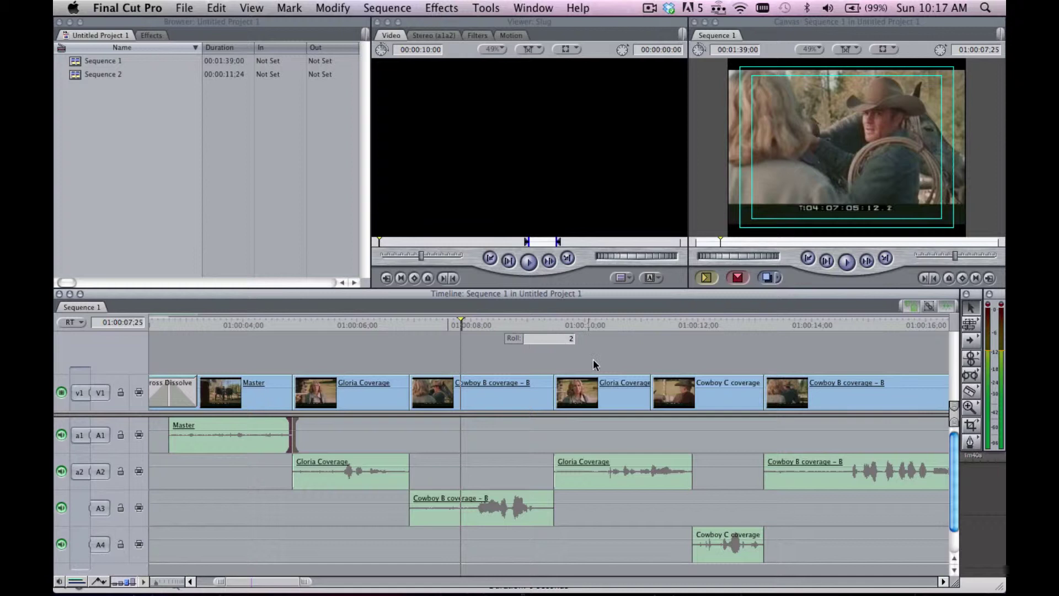
pyautogui.press('Return')
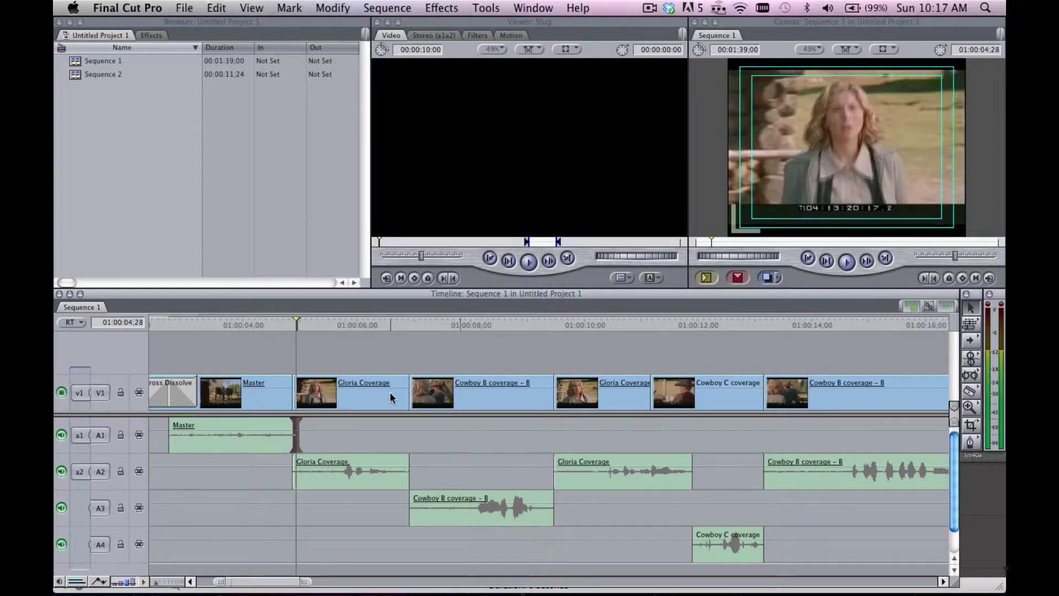
# - Roll the Gloria Coverage clip on A2 to start 4 frames earlier and end 2 frames later
pyautogui.press('super+equal')
pyautogui.press('super+equal')
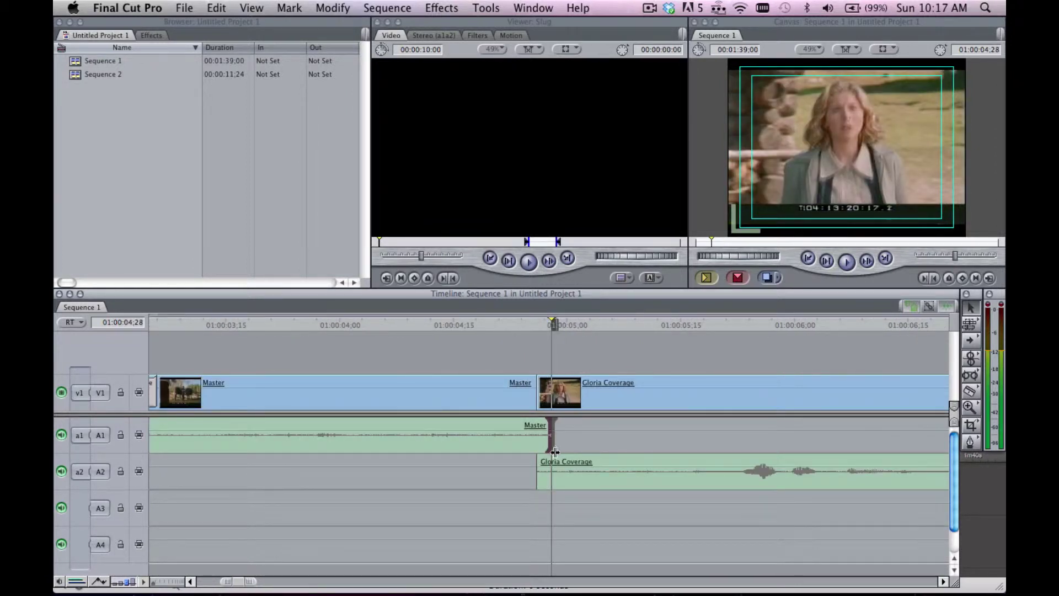
pyautogui.click(538, 475)
pyautogui.write('-')
pyautogui.write('4')
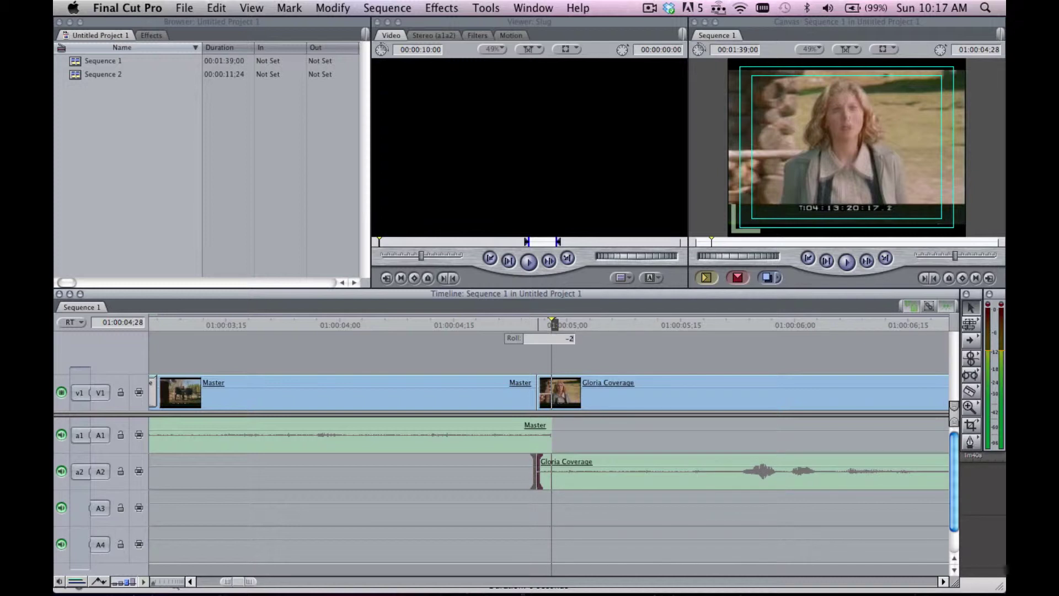
pyautogui.press('Return')
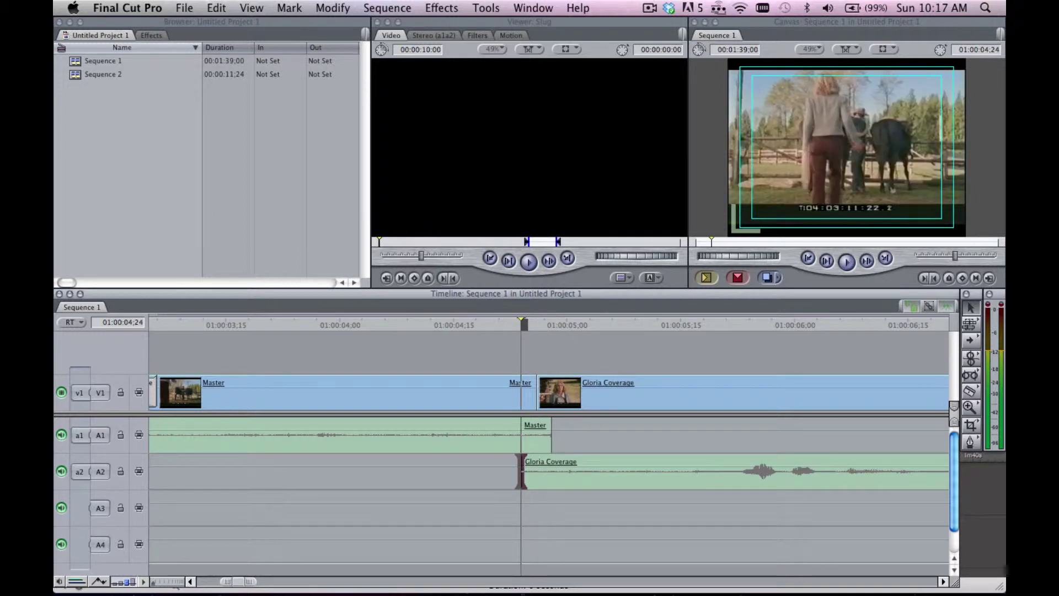
pyautogui.press('super+minus')
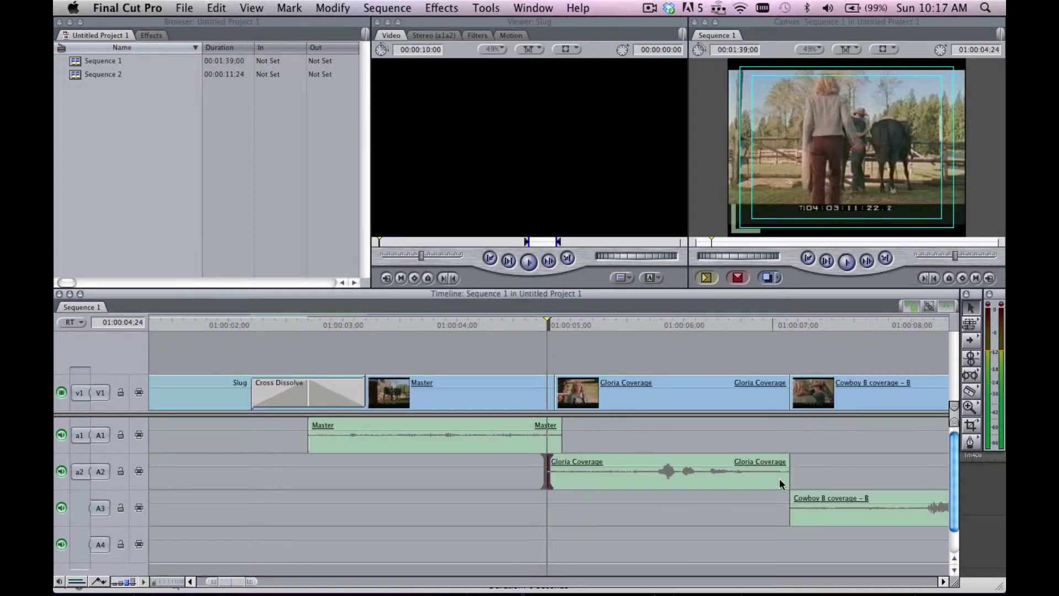
pyautogui.click(790, 470)
pyautogui.write('2')
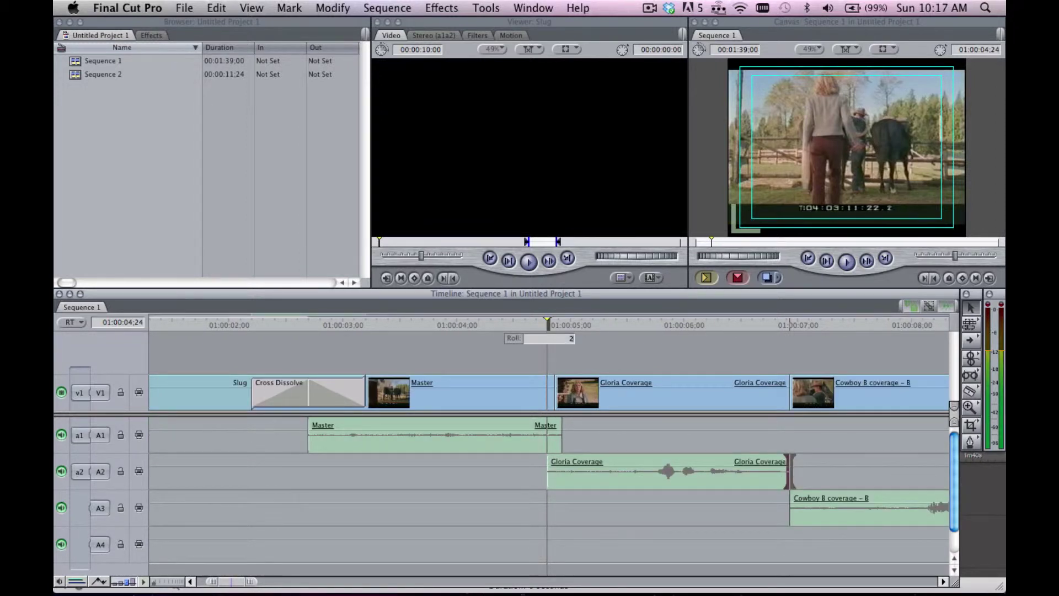
pyautogui.press('Return')
# - Roll the Cowboy B coverage in-point on A3 two frames earlier, then deselect the edit
pyautogui.click(792, 506)
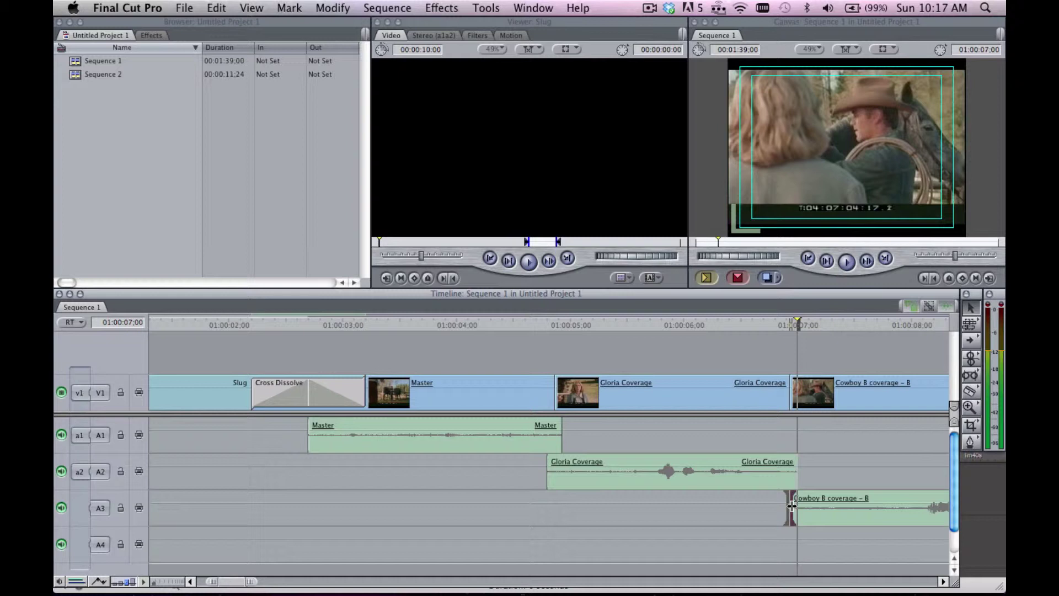
pyautogui.write('-2')
pyautogui.press('Return')
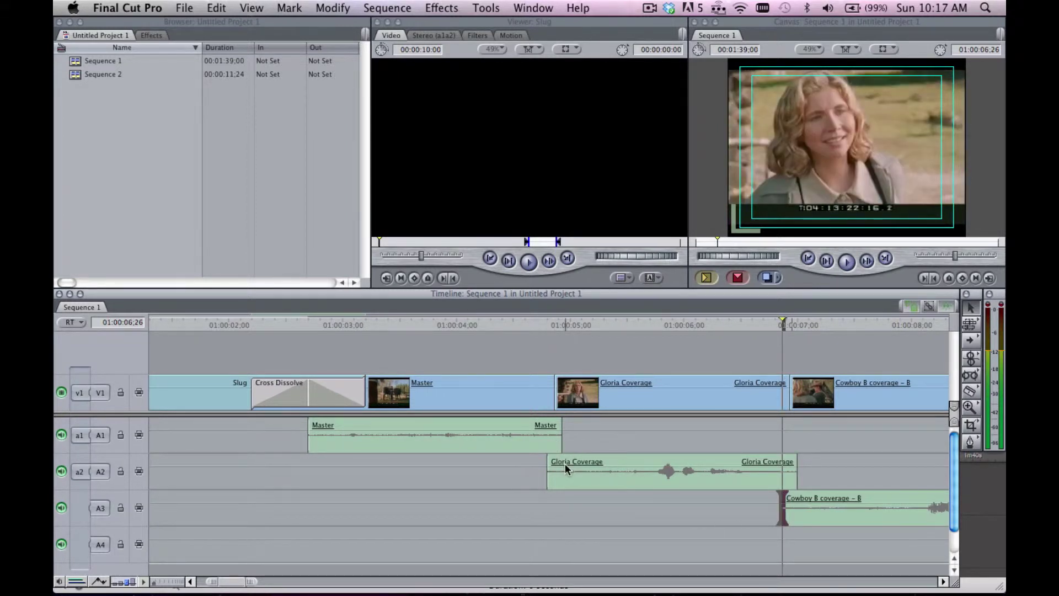
pyautogui.hscroll(5, 564, 463)
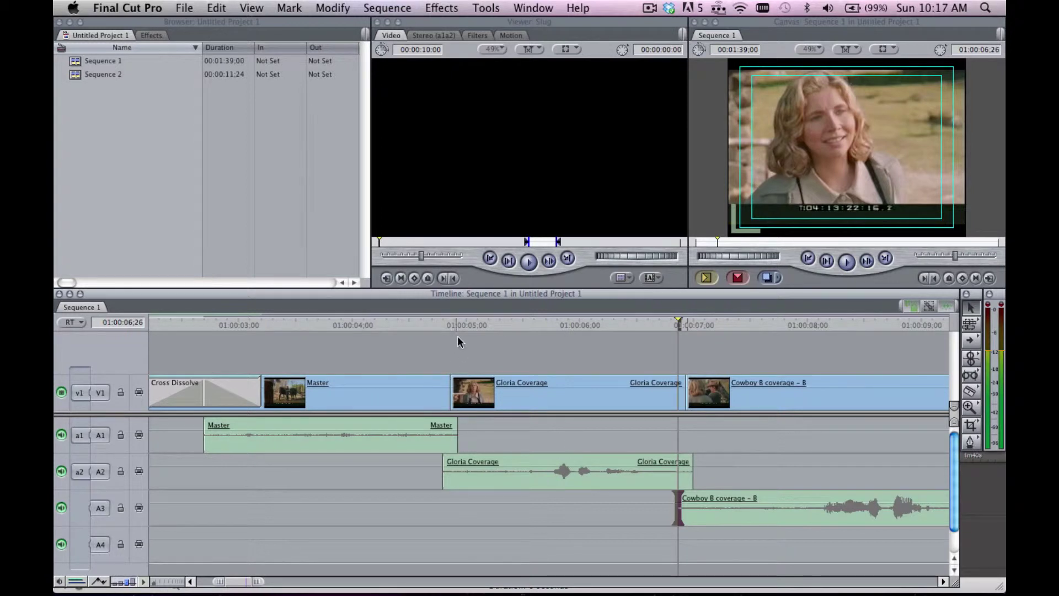
pyautogui.click(461, 341)
# - In the Effects tab's Audio Transitions, start editing Cross Fade (0dB)'s one-second default length
pyautogui.click(152, 36)
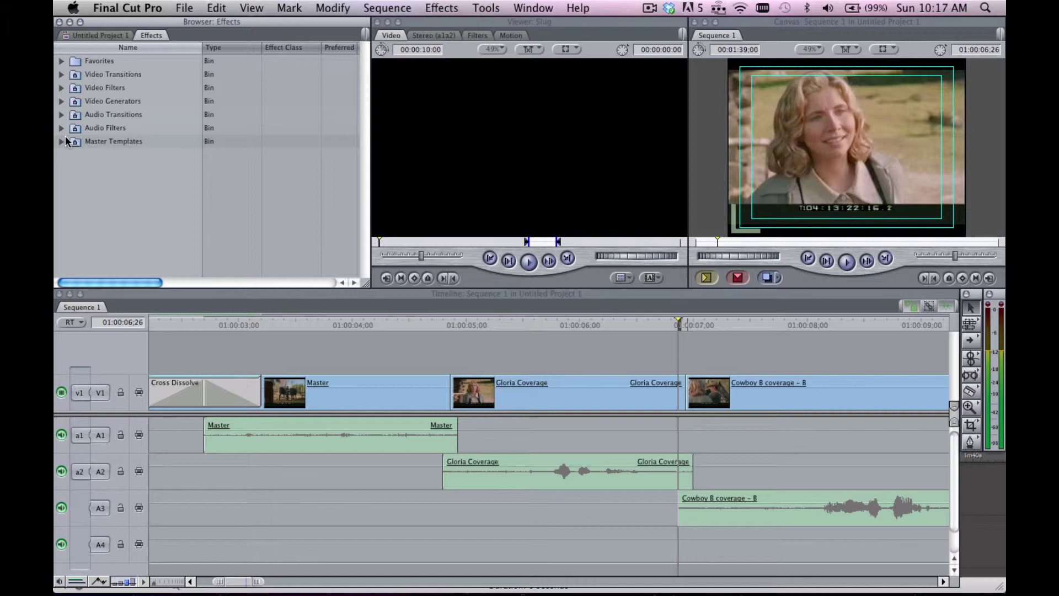
pyautogui.click(62, 114)
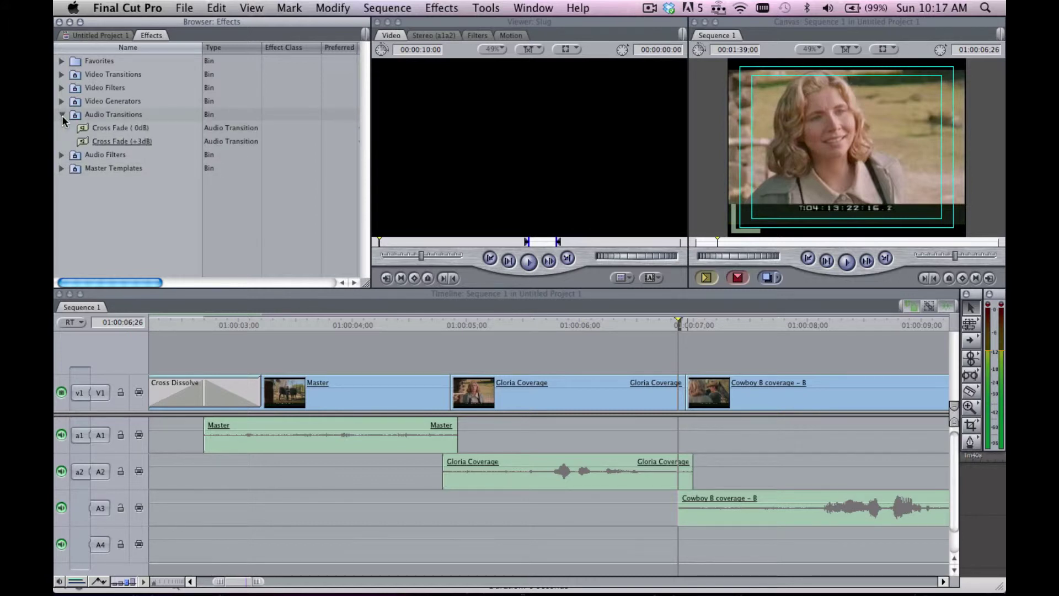
pyautogui.click(85, 128)
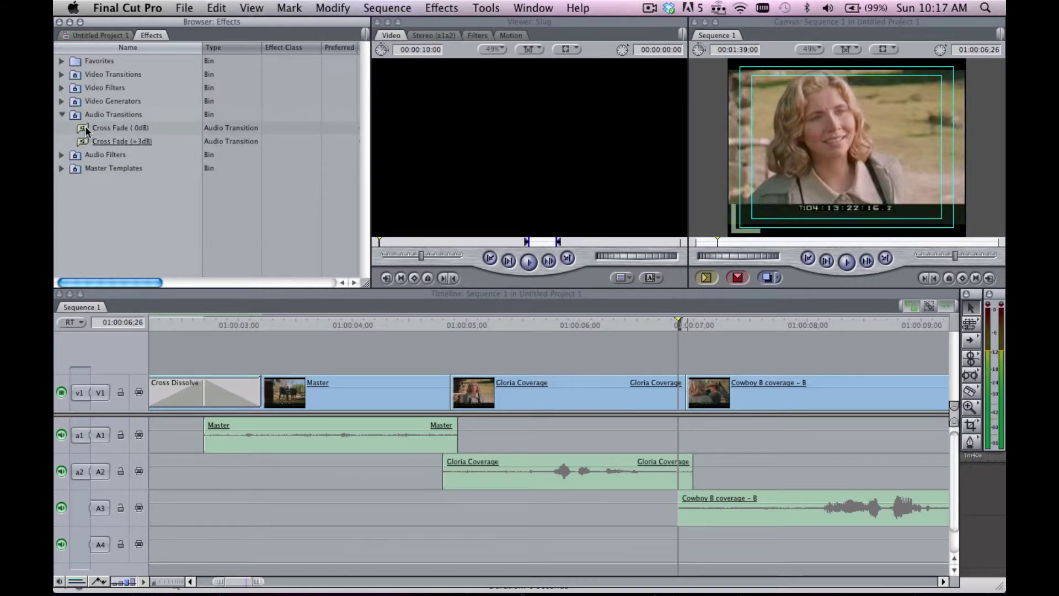
pyautogui.click(85, 126)
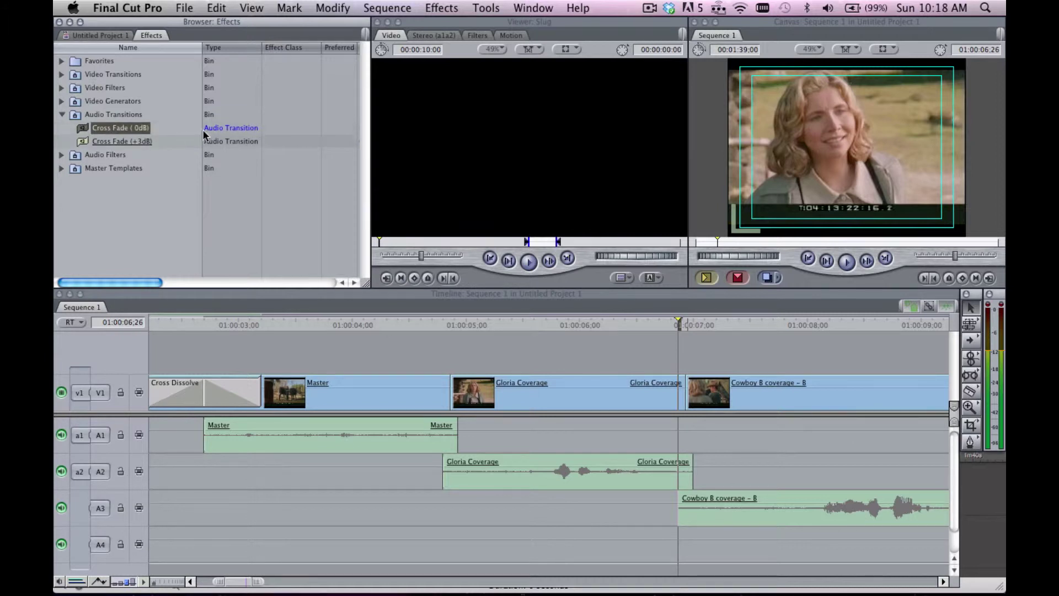
pyautogui.hscroll(5, 243, 113)
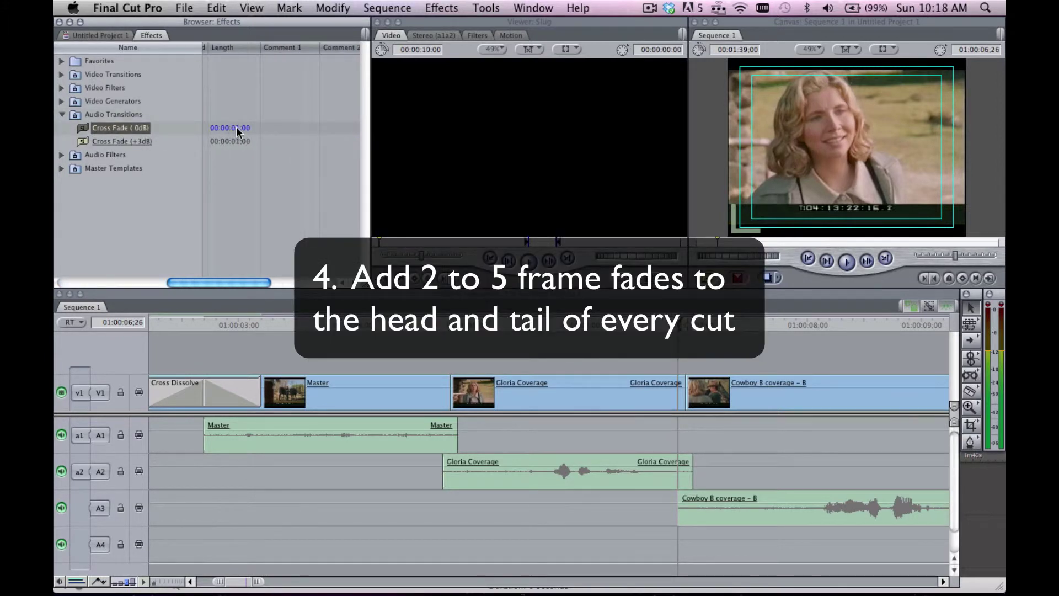
pyautogui.click(237, 130)
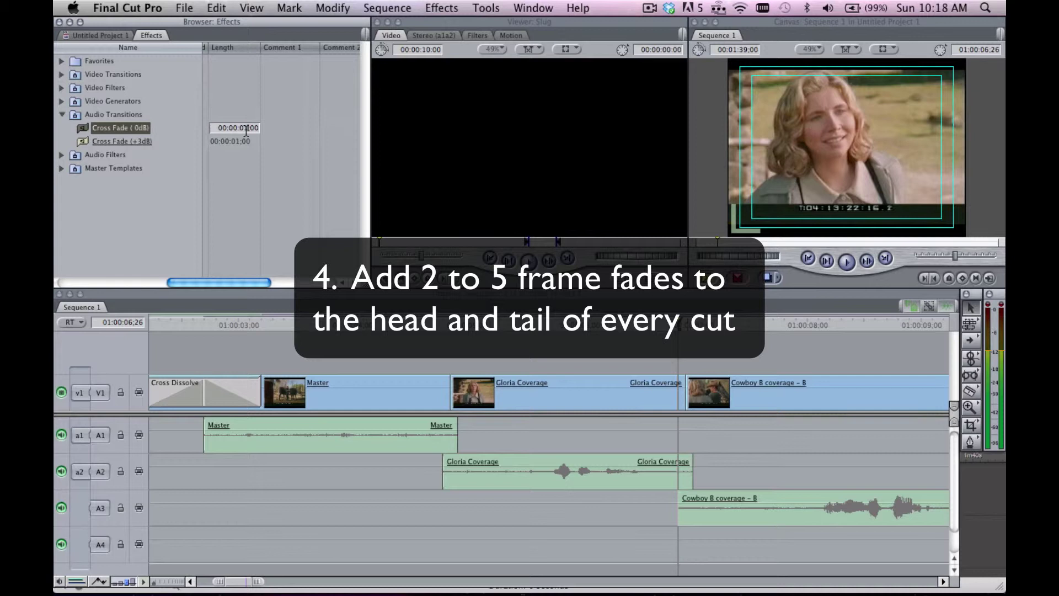
pyautogui.press('BackSpace')
pyautogui.write('0')
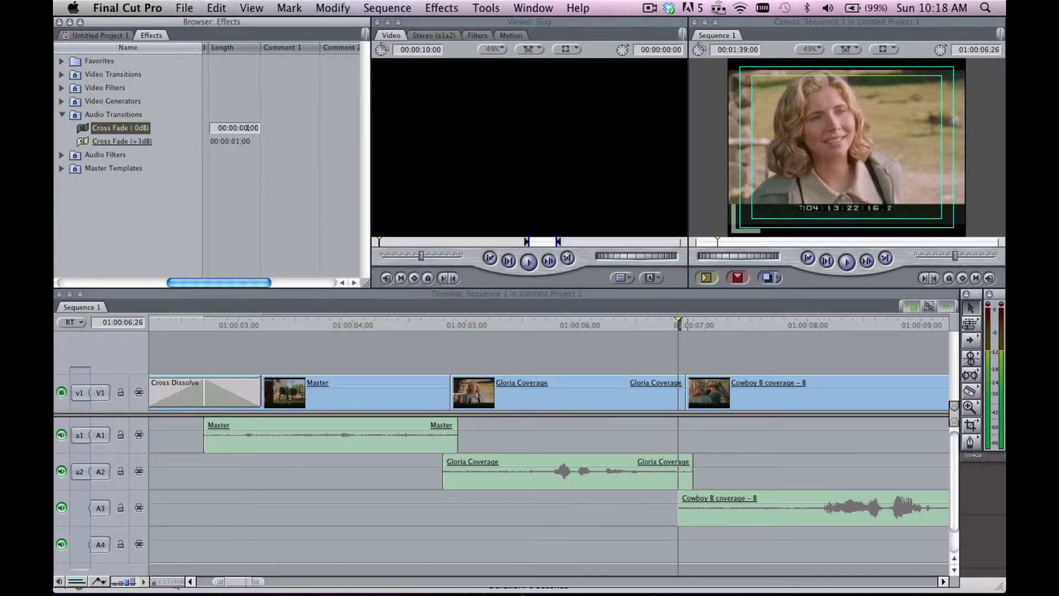
pyautogui.press('BackSpace')
# - Commit the two-frame length and add Cross Fade (0dB) to Master's end, both Gloria Coverage ends, and Cowboy B's start
pyautogui.write('2')
pyautogui.click(70, 131)
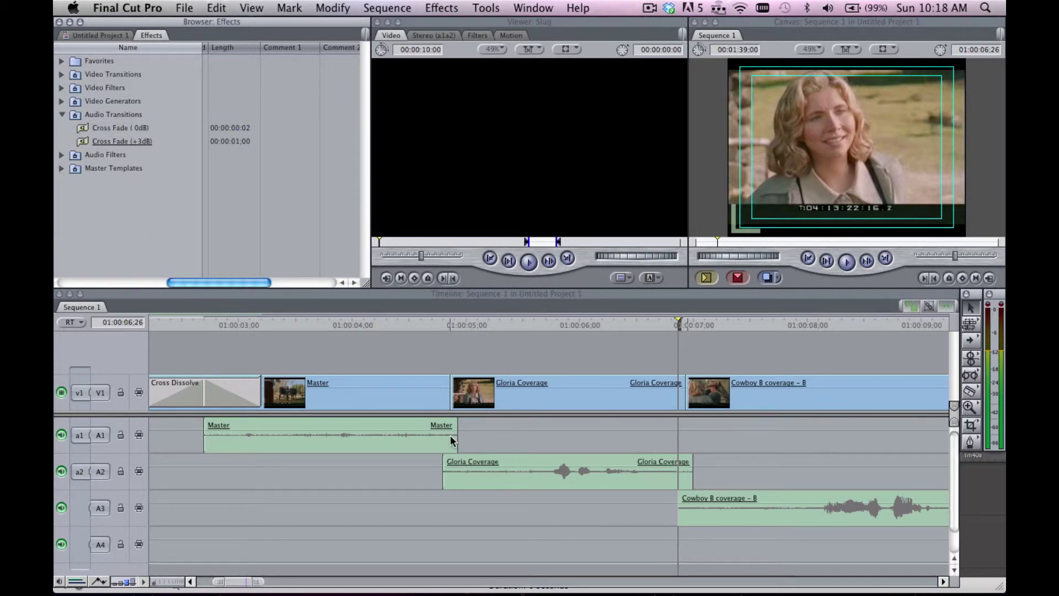
pyautogui.moveTo(86, 128); pyautogui.dragTo(453, 436)
pyautogui.click(84, 132)
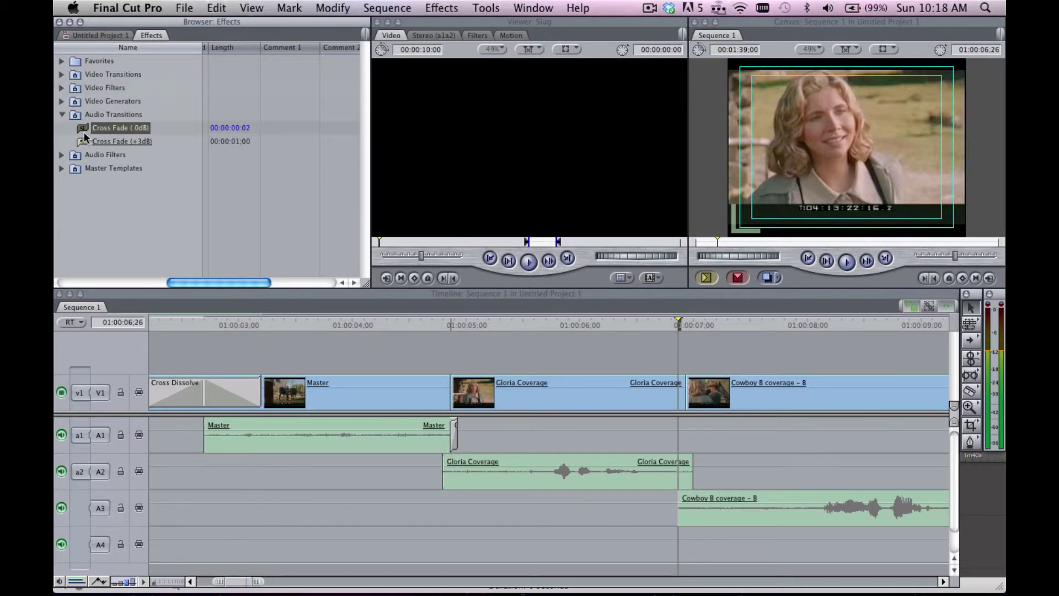
pyautogui.moveTo(89, 138); pyautogui.dragTo(451, 469)
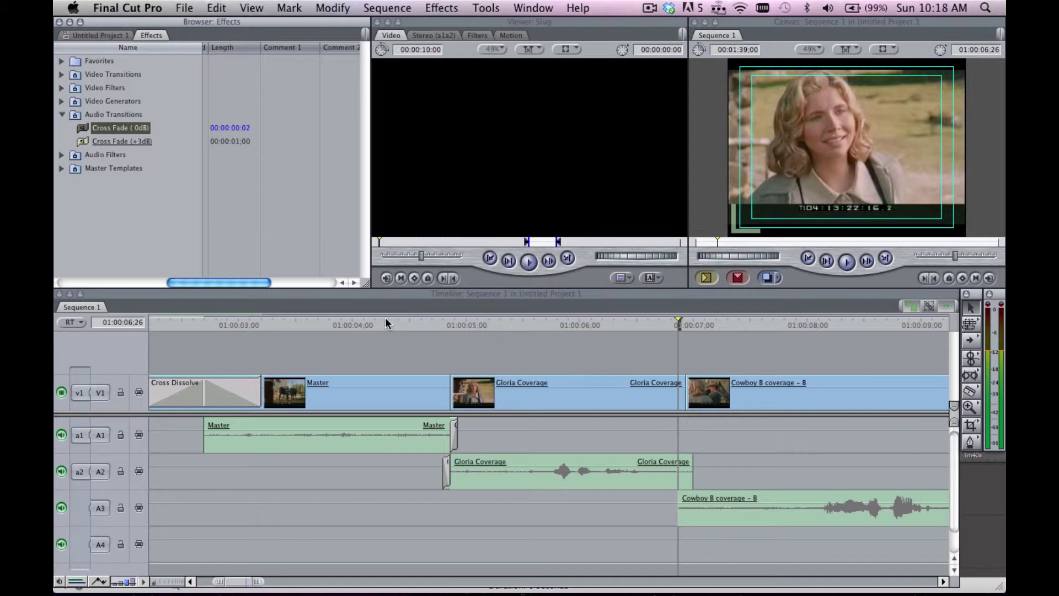
pyautogui.click(82, 130)
pyautogui.moveTo(82, 130); pyautogui.dragTo(685, 469)
pyautogui.click(91, 128)
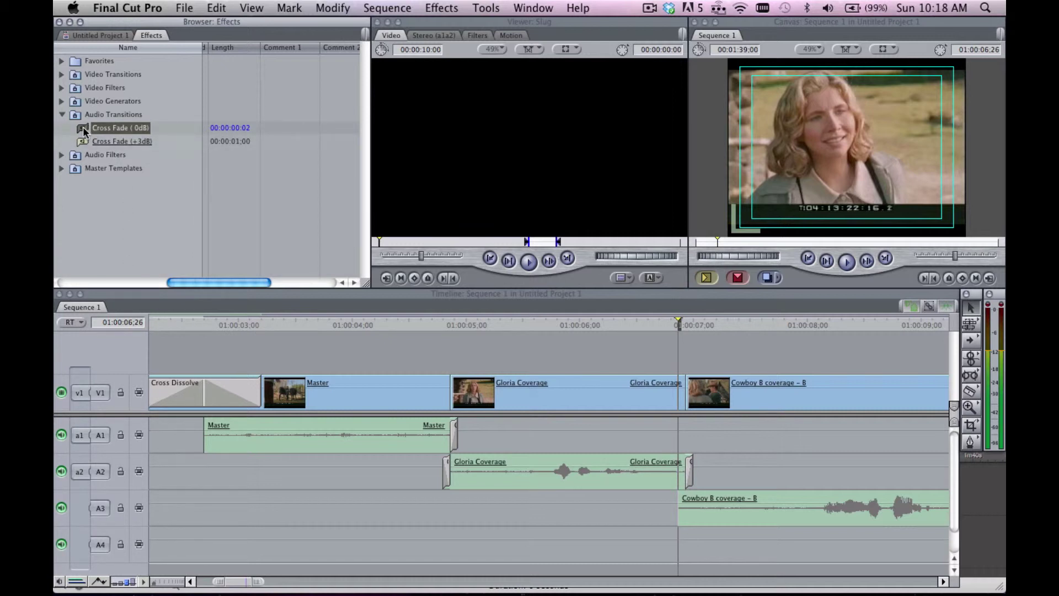
pyautogui.moveTo(83, 127); pyautogui.dragTo(687, 501)
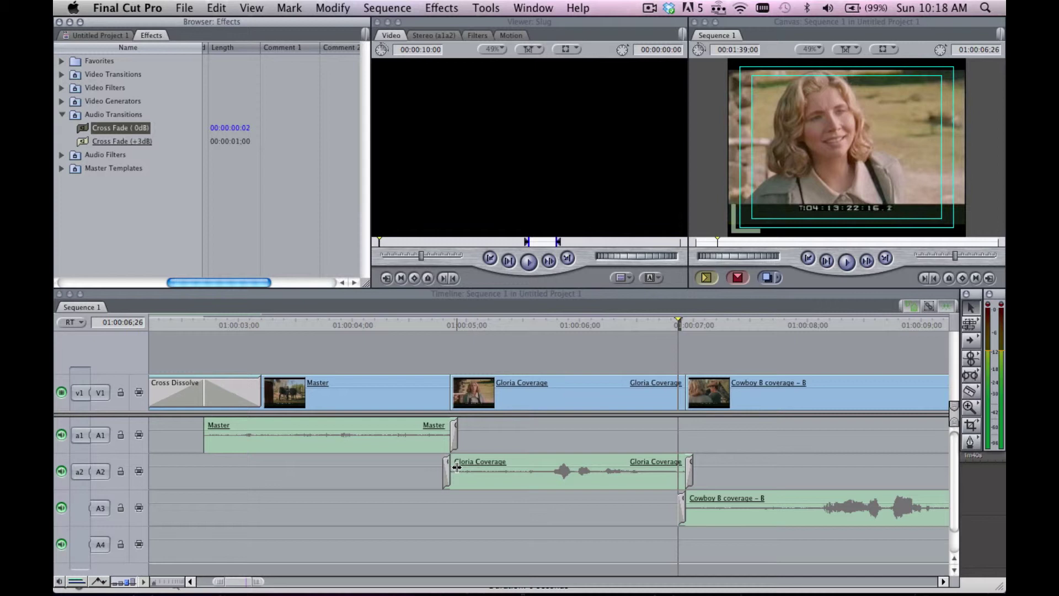
# - Undo an accidental Cowboy B end extension, then roll the next Gloria Coverage start 4 frames earlier
pyautogui.hscroll(1, 653, 461)
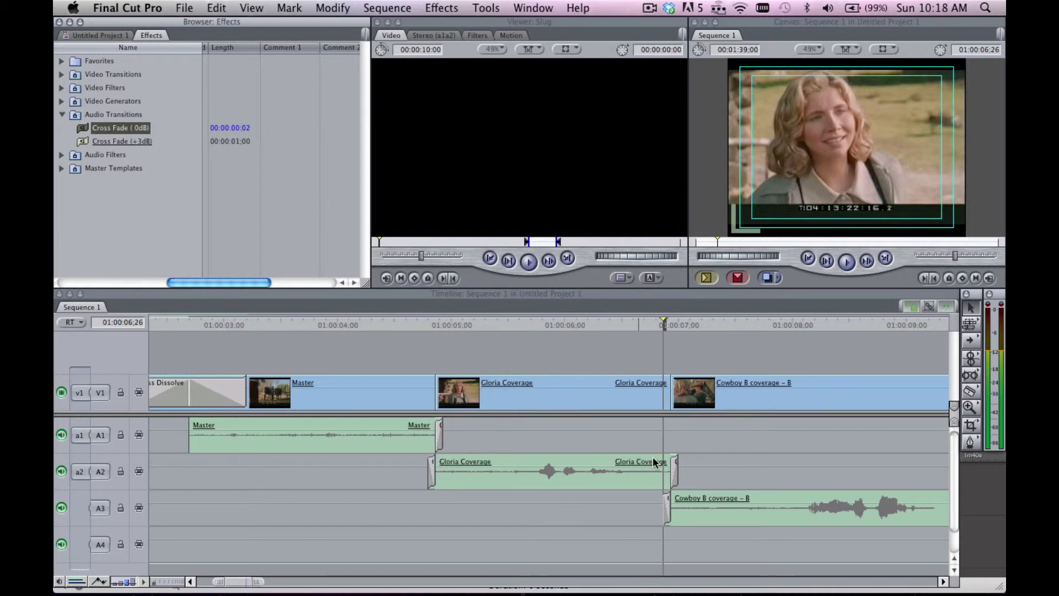
pyautogui.hscroll(6, 654, 456)
pyautogui.click(691, 506)
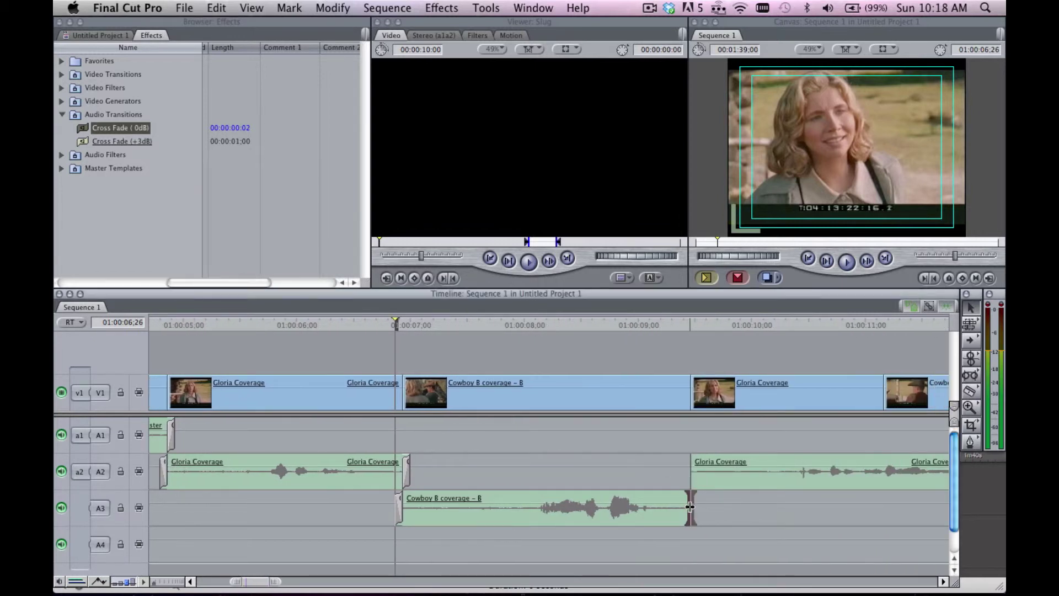
pyautogui.moveTo(691, 506); pyautogui.dragTo(696, 507)
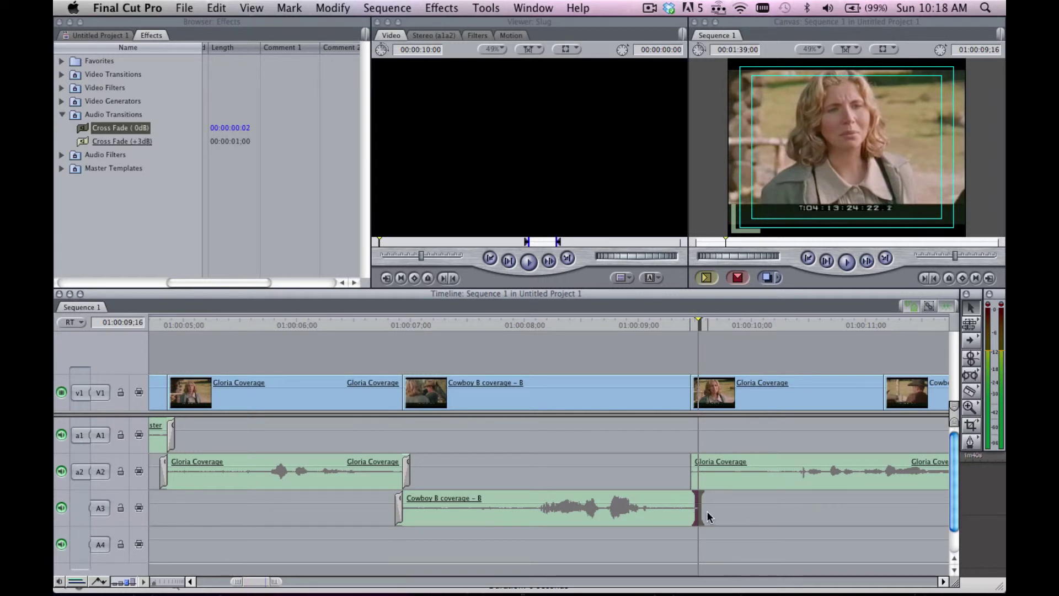
pyautogui.press('super+z')
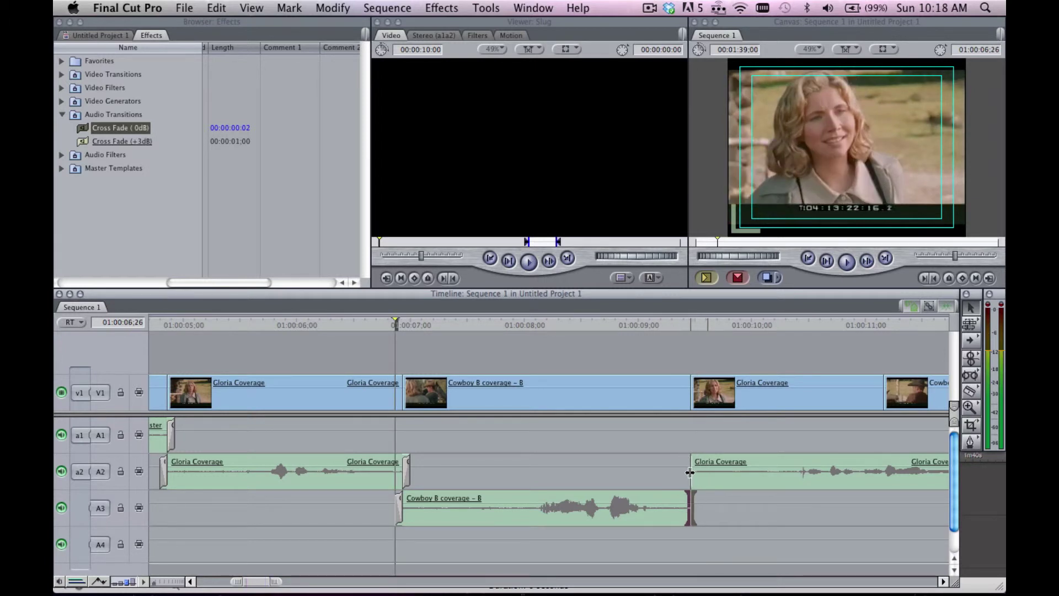
pyautogui.click(691, 472)
pyautogui.write('-')
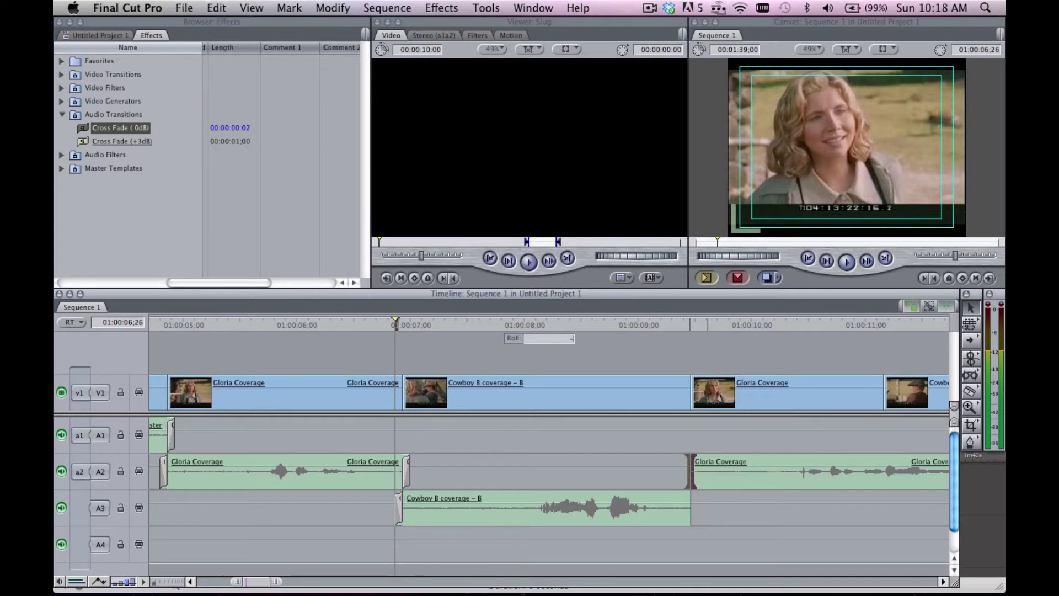
pyautogui.write('4')
pyautogui.press('Return')
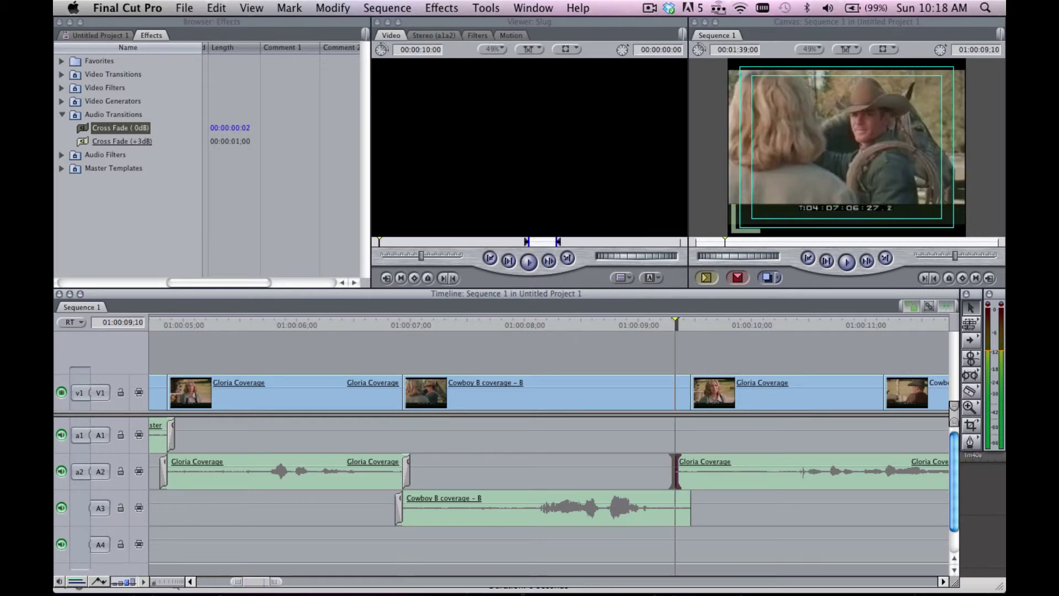
# - Add Cross Fade (0dB) to Cowboy B coverage's end on A3 and Gloria Coverage's start on A2
pyautogui.click(75, 130)
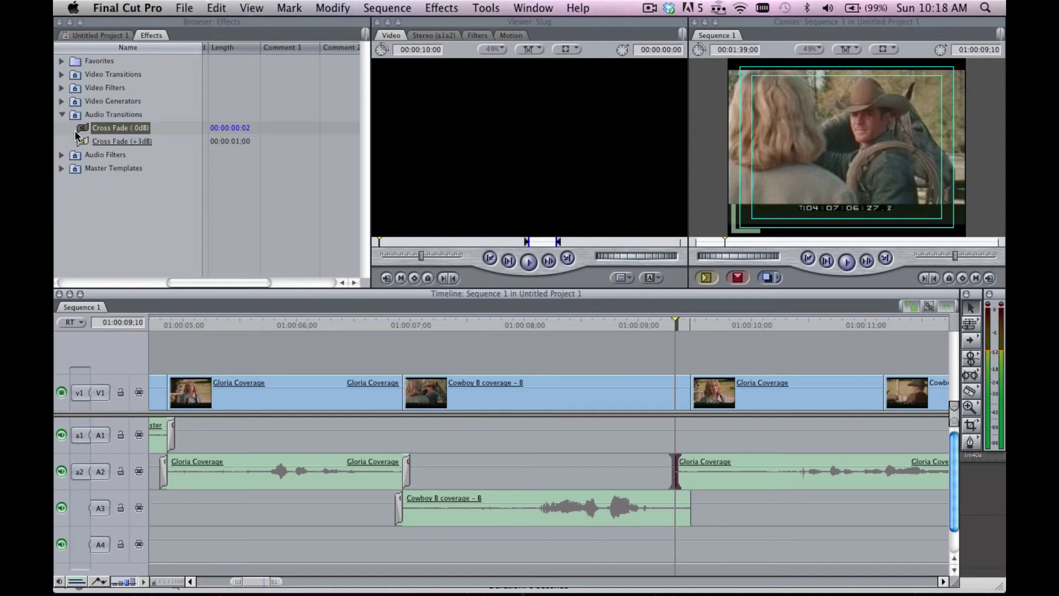
pyautogui.moveTo(82, 126); pyautogui.dragTo(678, 509)
pyautogui.moveTo(111, 133); pyautogui.dragTo(684, 475)
# - Zoom the timeline out twice with Cmd+- to review the whole cross-faded A1–A4 dialogue edit
pyautogui.press('super+minus')
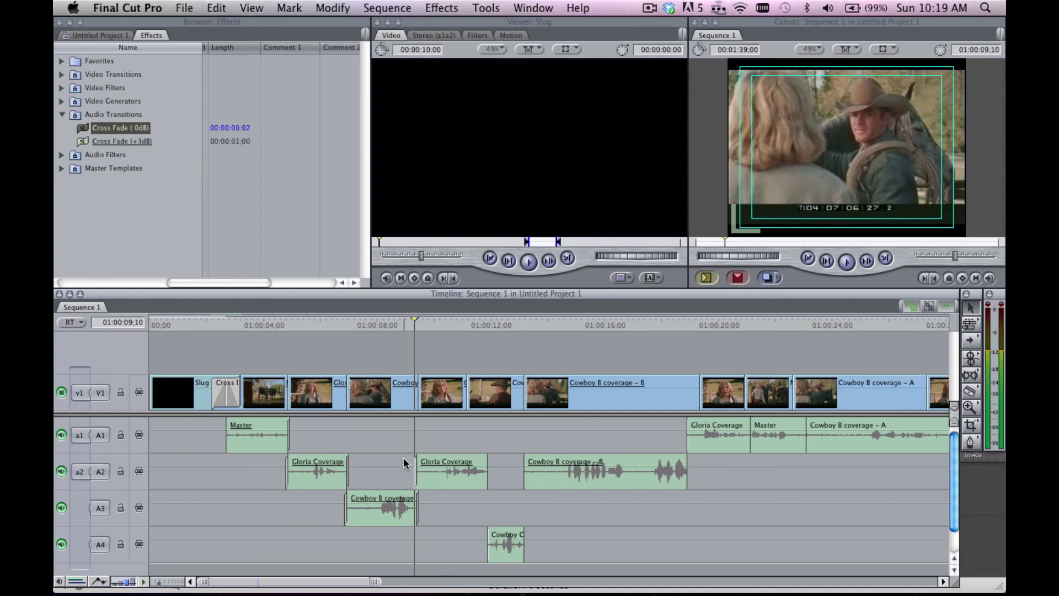
pyautogui.press('super+minus')
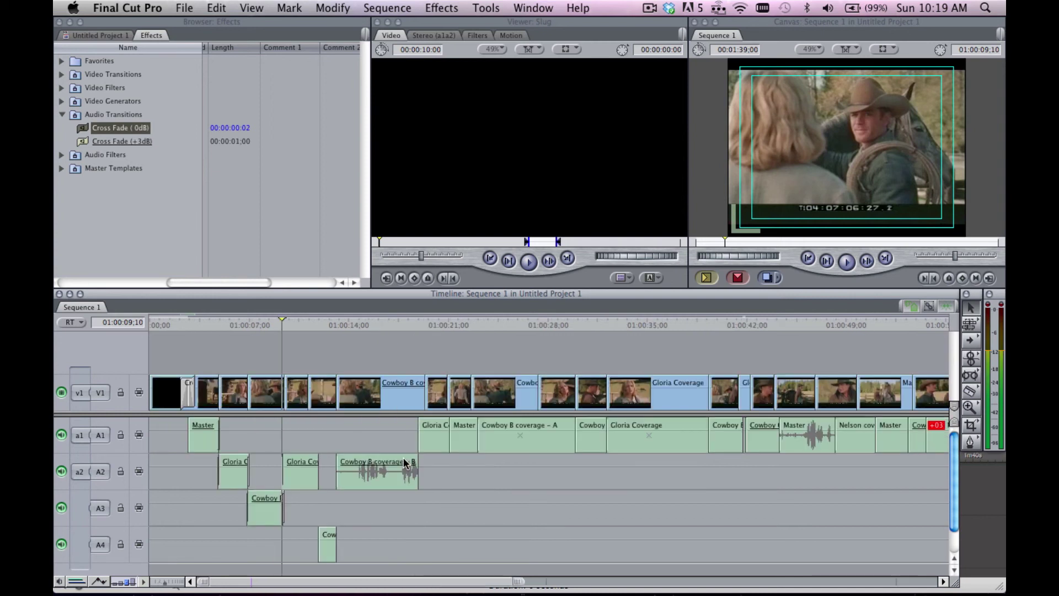